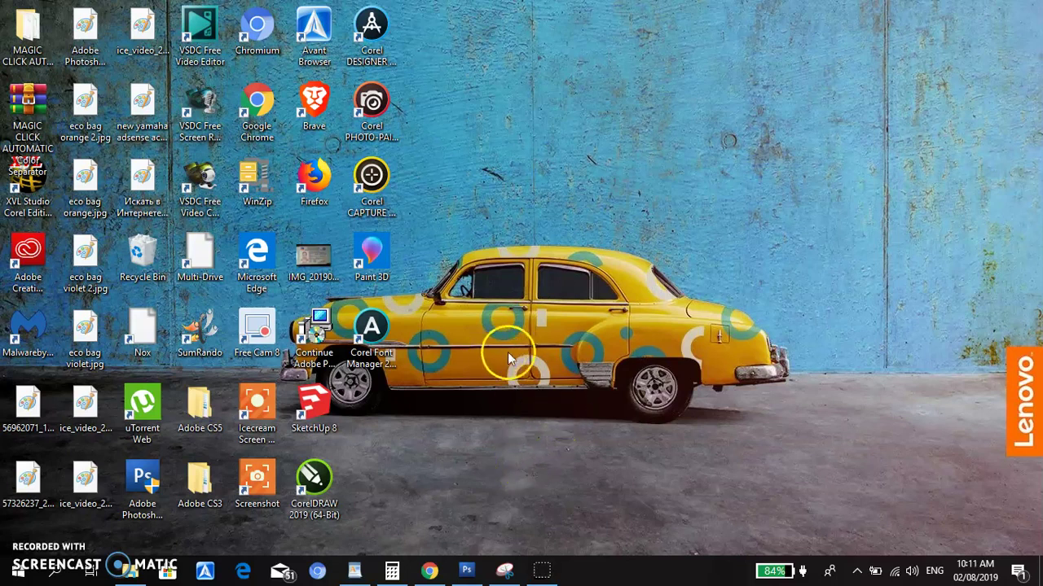
# Step: Extract the MAGIC CLICK AUTOMATIC Color Separator archive onto the desktop, overwriting the existing files
pyautogui.rightClick(27, 98)
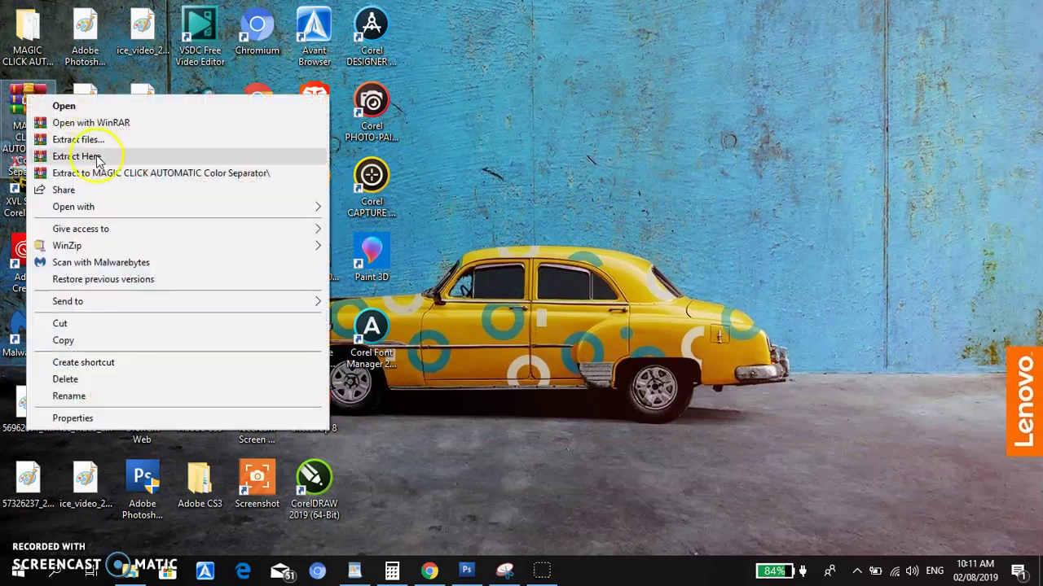
pyautogui.click(97, 157)
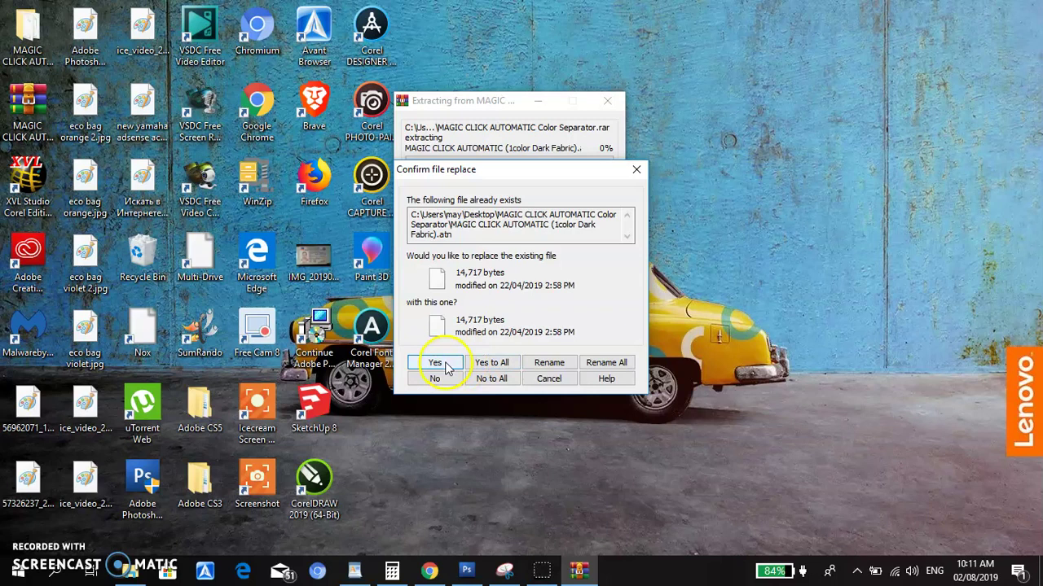
pyautogui.click(493, 365)
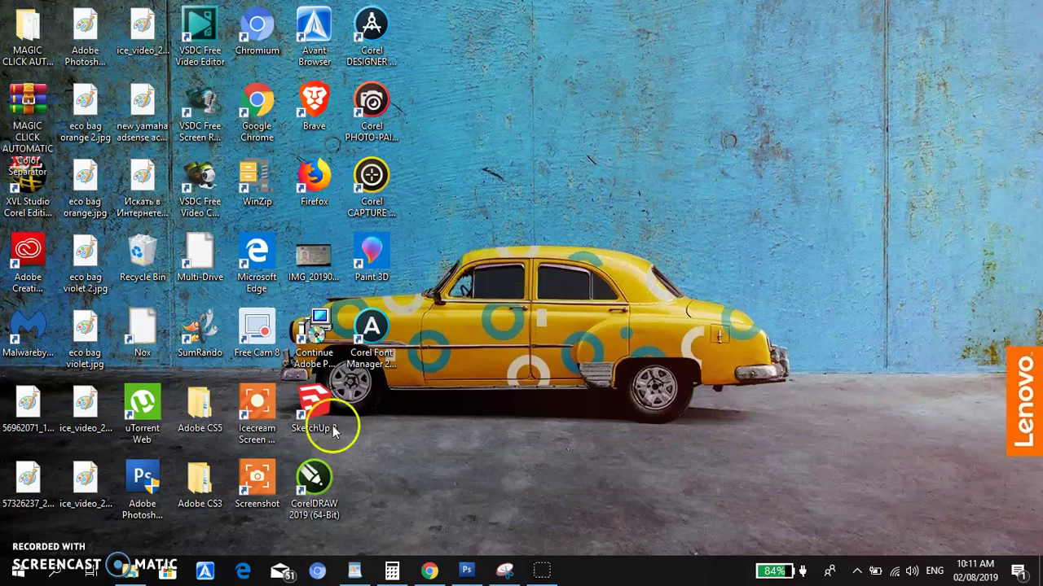
# Step: Bring Photoshop forward, show the empty Actions panel from the Window menu, and open its flyout menu
pyautogui.click(468, 574)
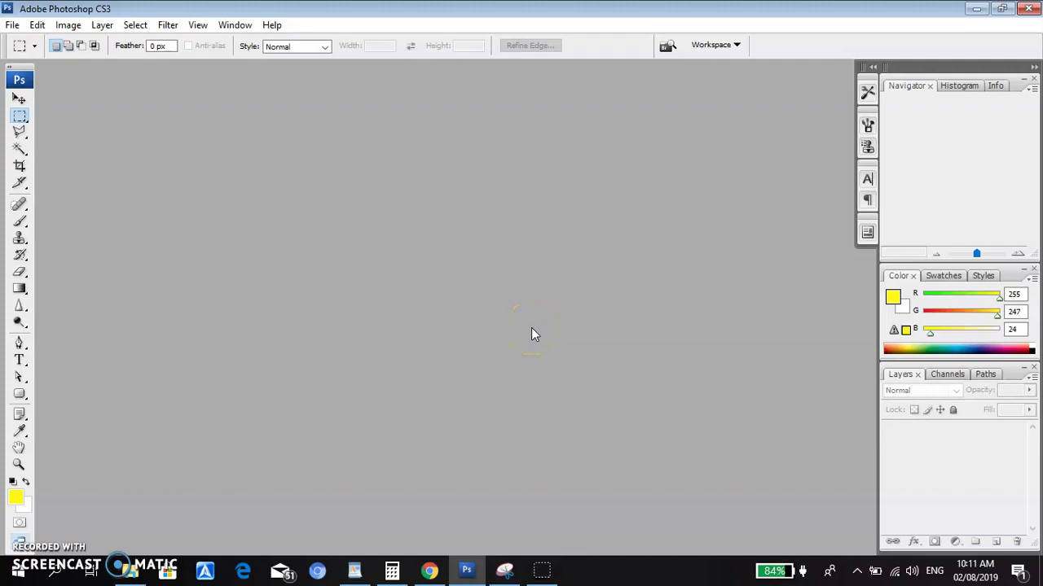
pyautogui.click(234, 25)
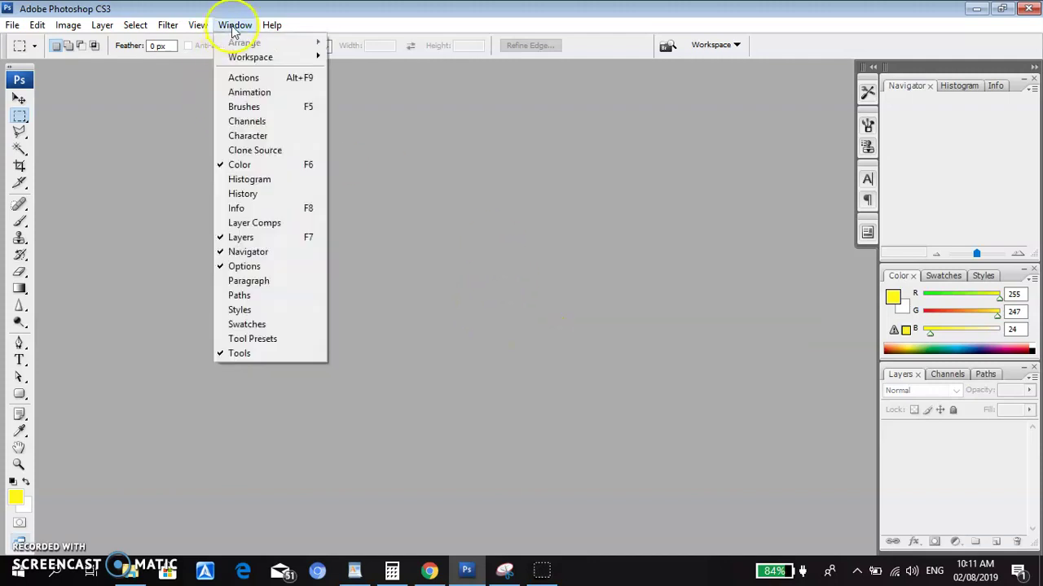
pyautogui.click(264, 80)
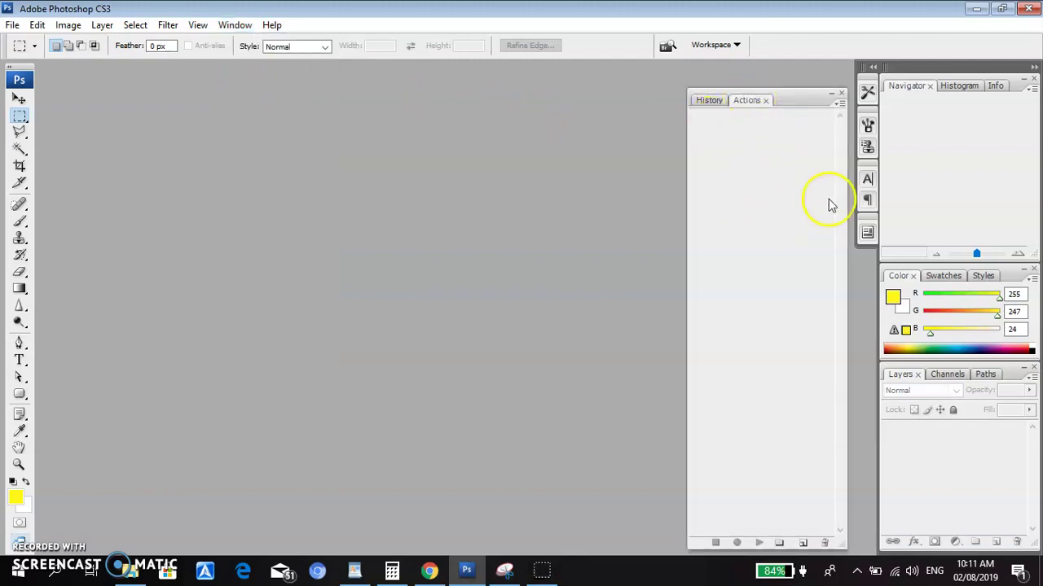
pyautogui.click(839, 106)
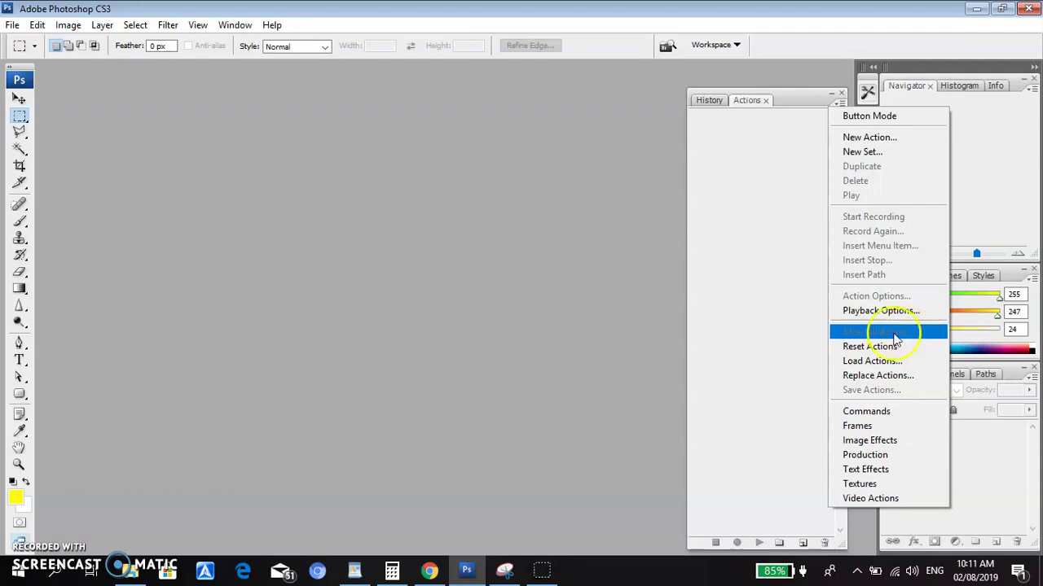
# Step: Load the CMYK process.atn action set from the MAGIC CLICK AUTOMATIC Color Separator folder
pyautogui.click(788, 328)
pyautogui.click(839, 104)
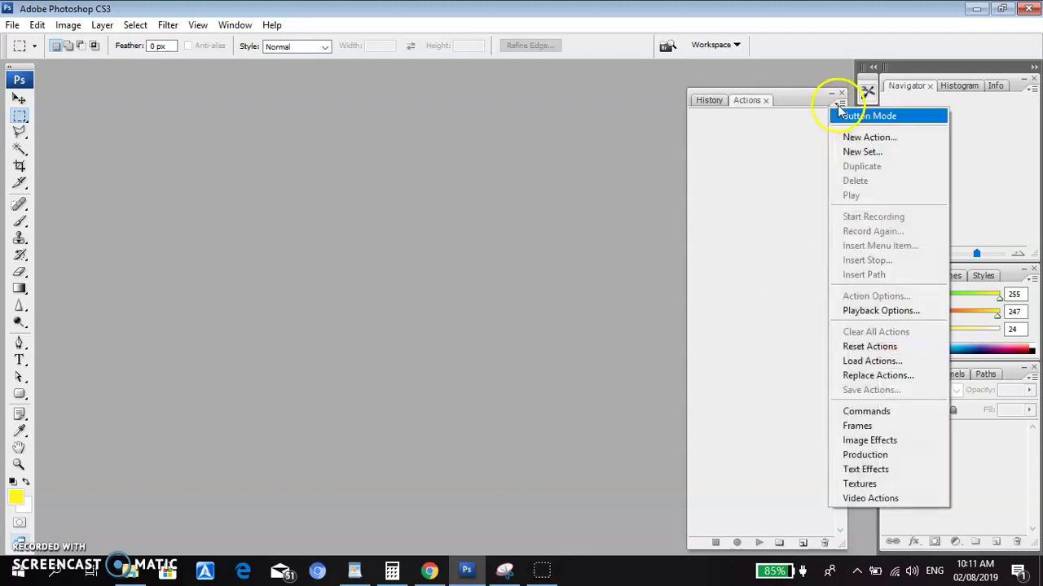
pyautogui.click(899, 362)
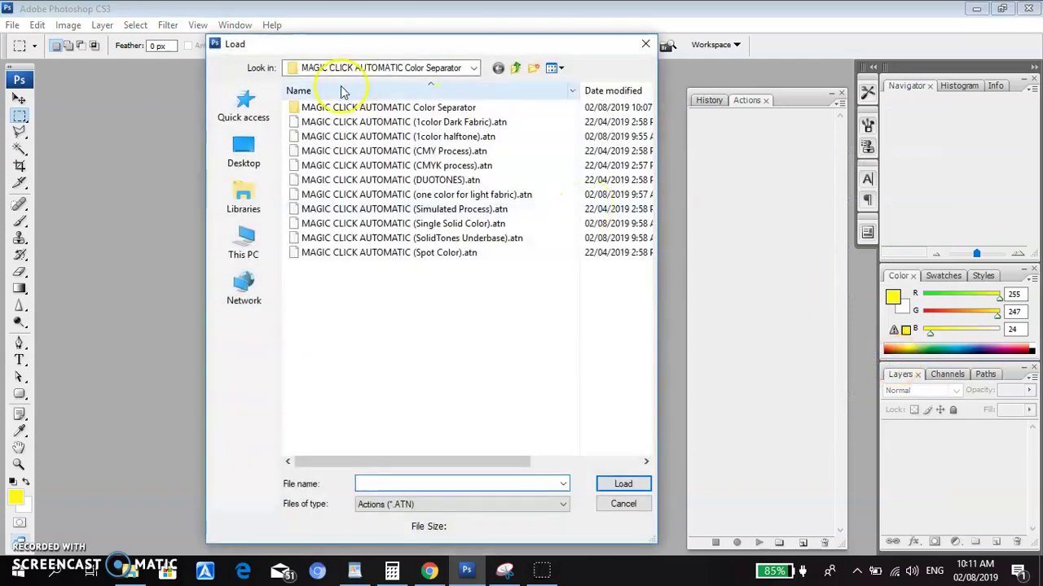
pyautogui.click(326, 68)
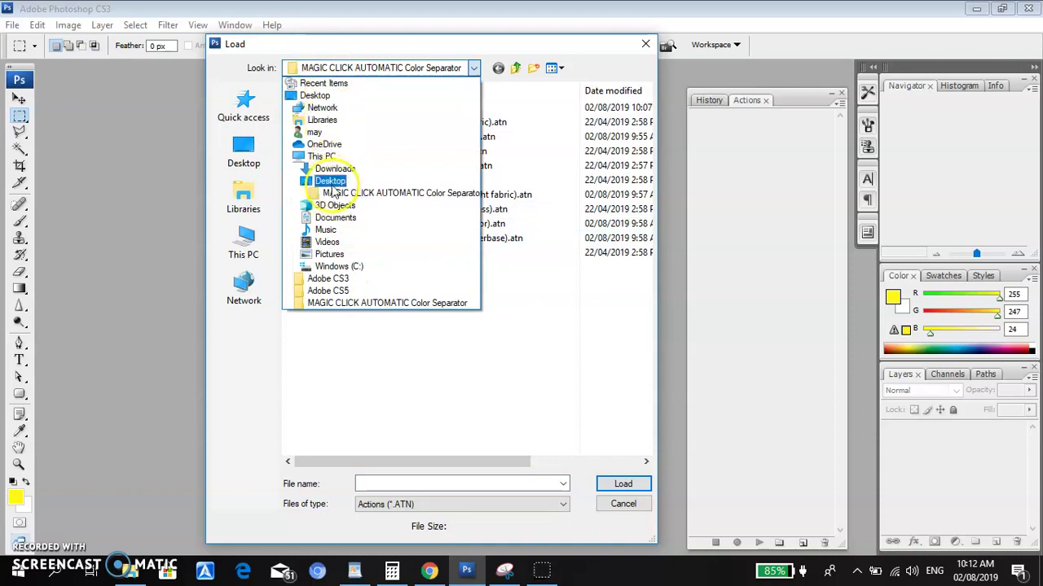
pyautogui.click(336, 195)
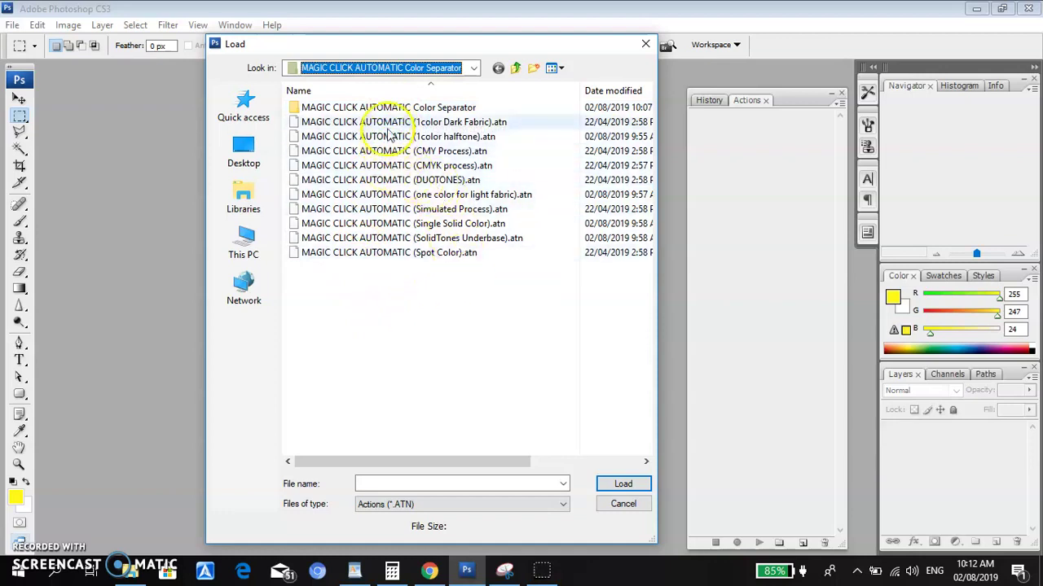
pyautogui.click(394, 166)
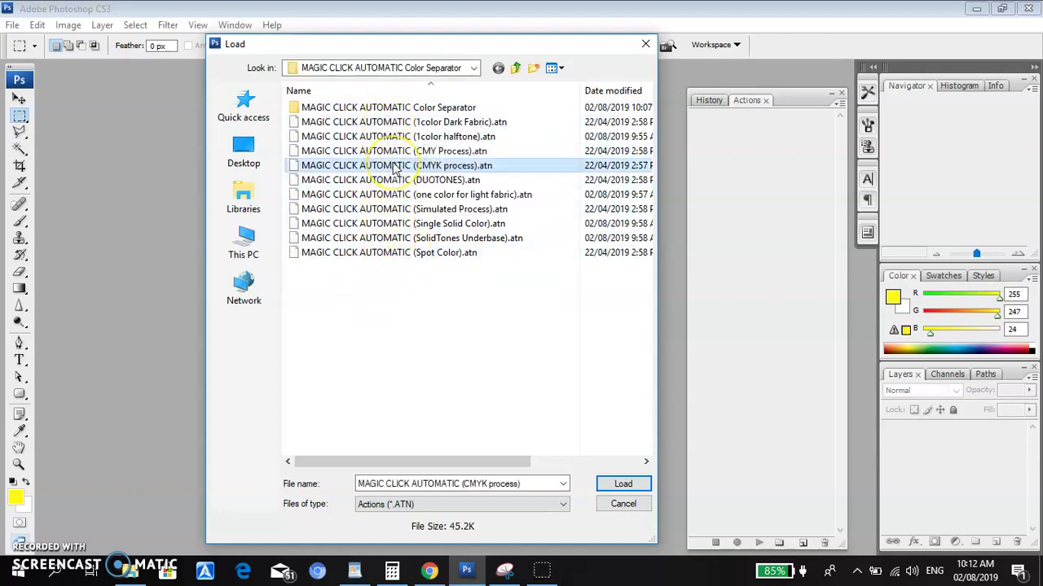
pyautogui.click(611, 484)
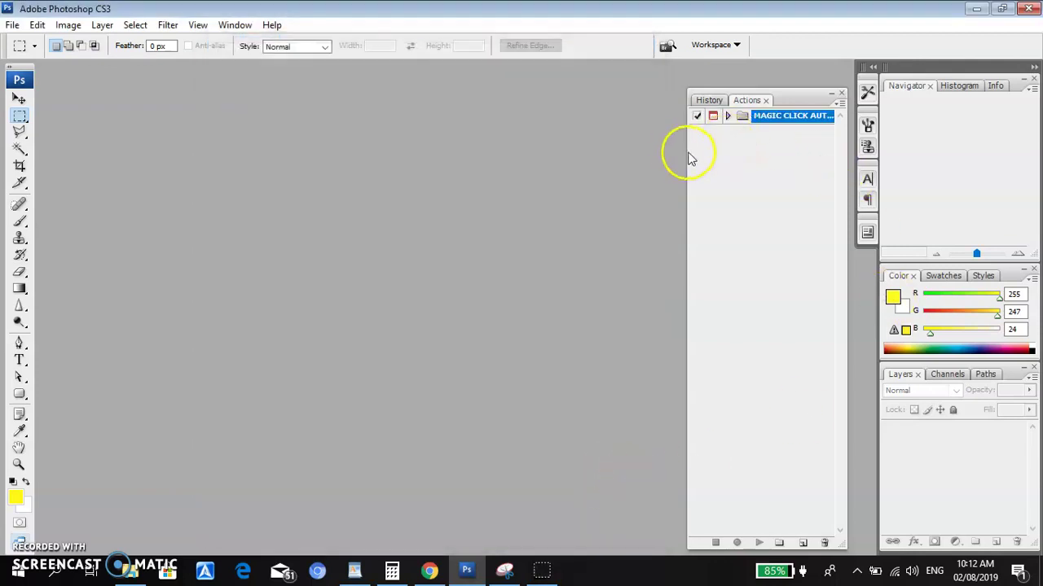
# Step: Expand the set and show its 25, 35, 45 and 55 LPI actions in Button Mode in a one-column panel
pyautogui.moveTo(685, 152); pyautogui.dragTo(593, 147)
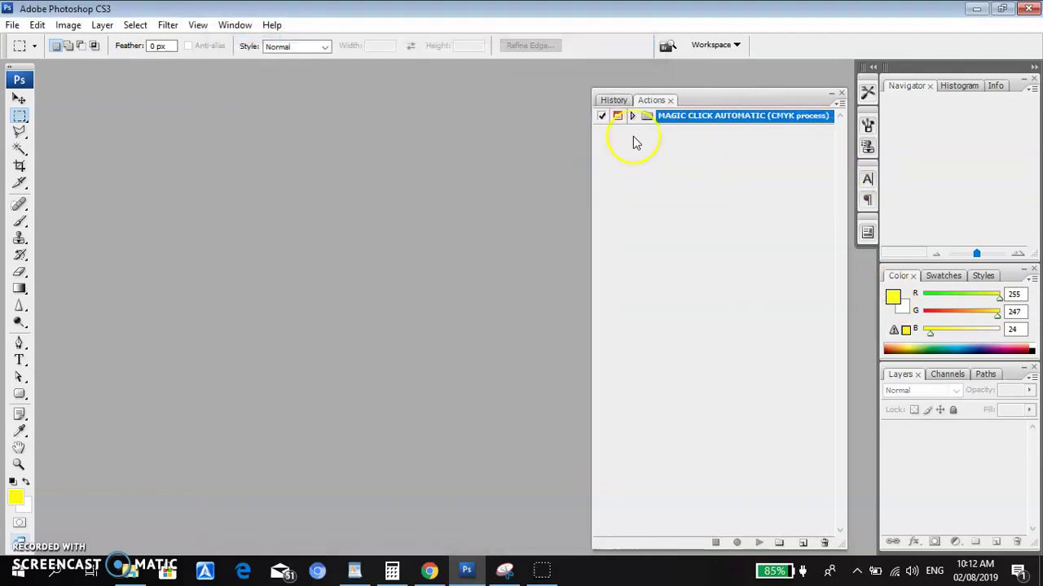
pyautogui.click(632, 117)
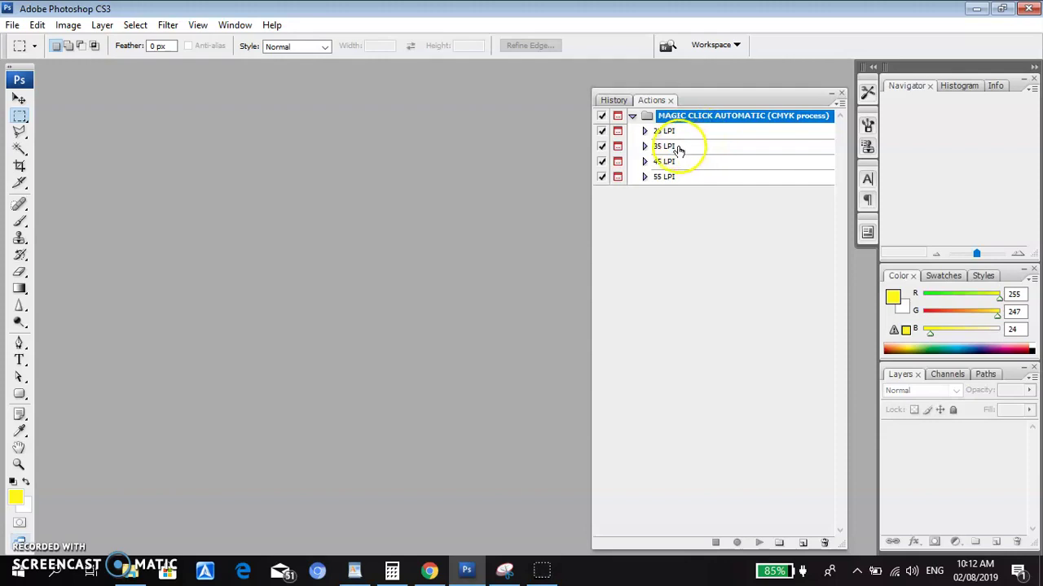
pyautogui.click(840, 106)
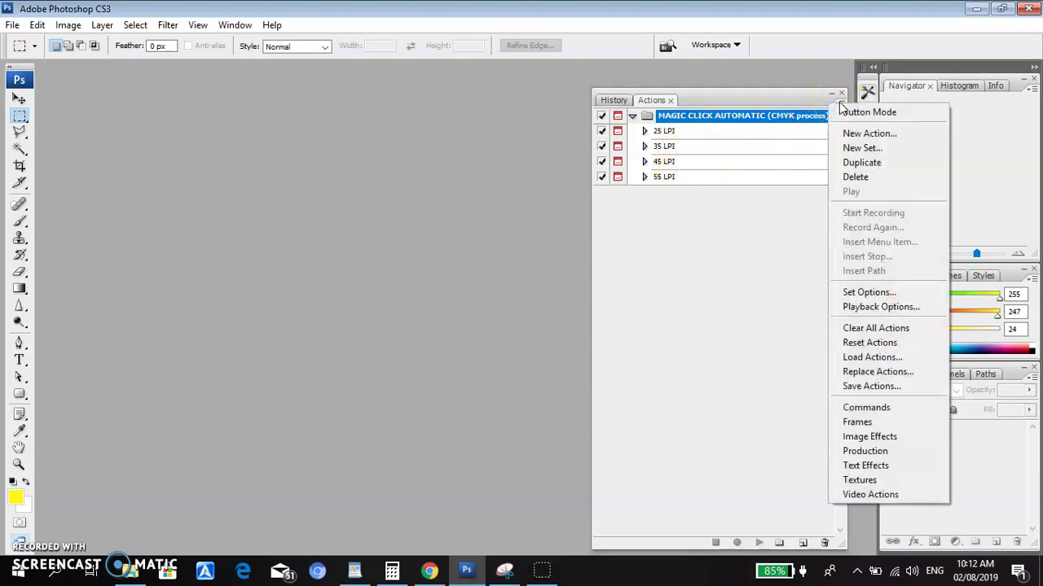
pyautogui.click(912, 117)
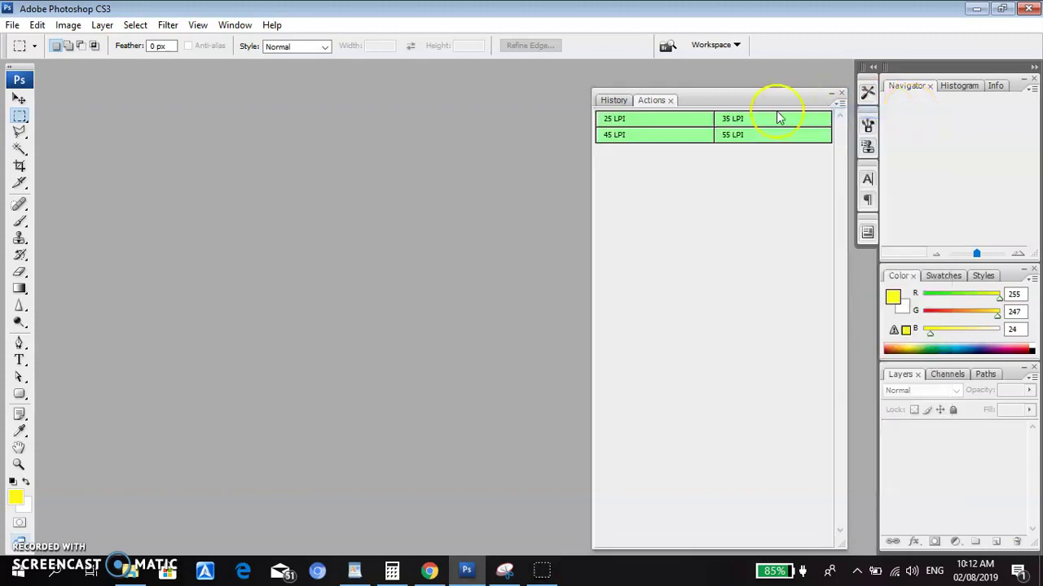
pyautogui.moveTo(590, 158); pyautogui.dragTo(683, 167)
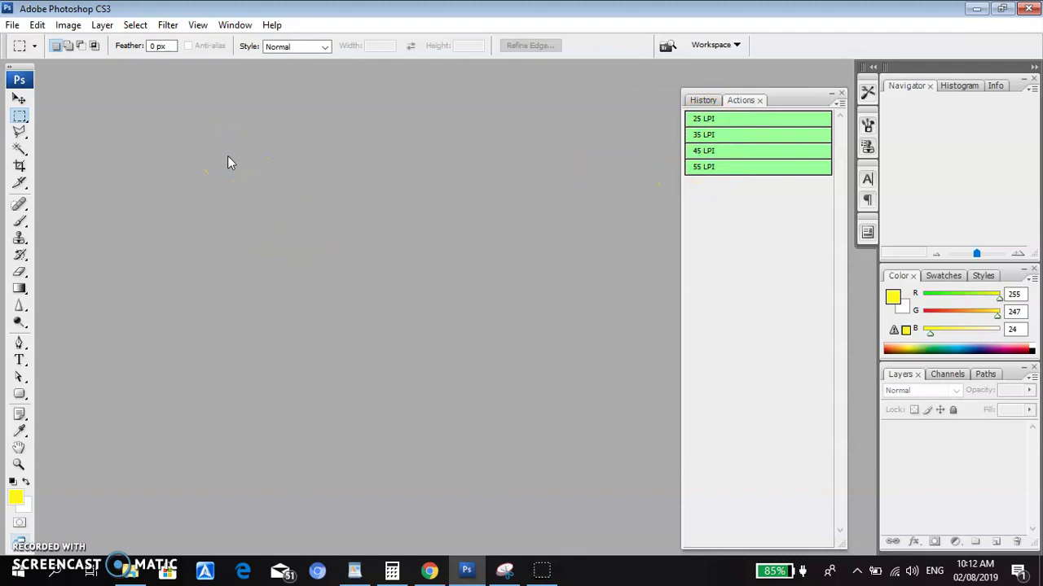
# Step: Open the timer-dial photo IMG_20190725_143357.jpg from the file browser
pyautogui.click(13, 25)
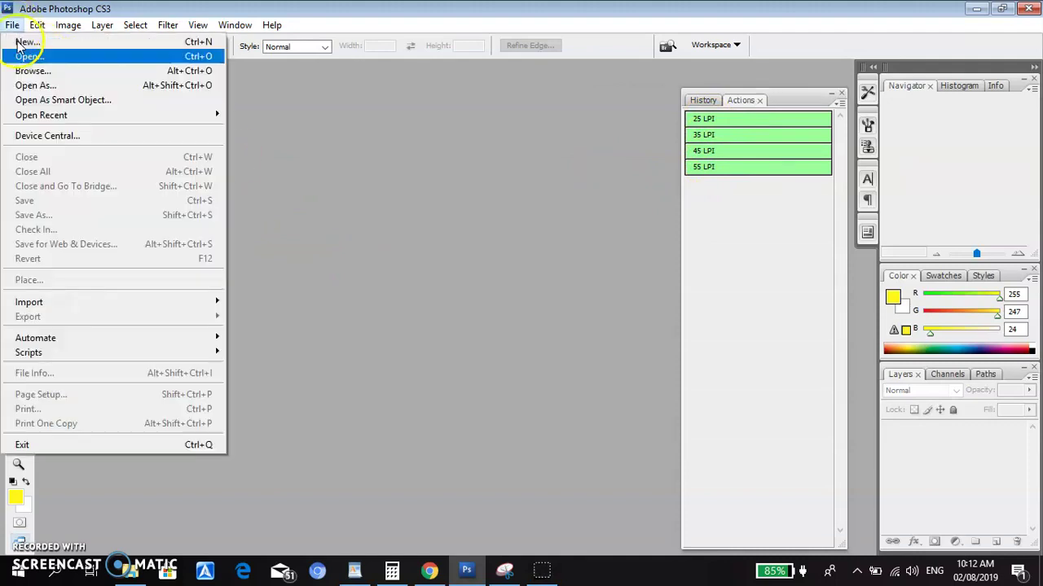
pyautogui.click(36, 56)
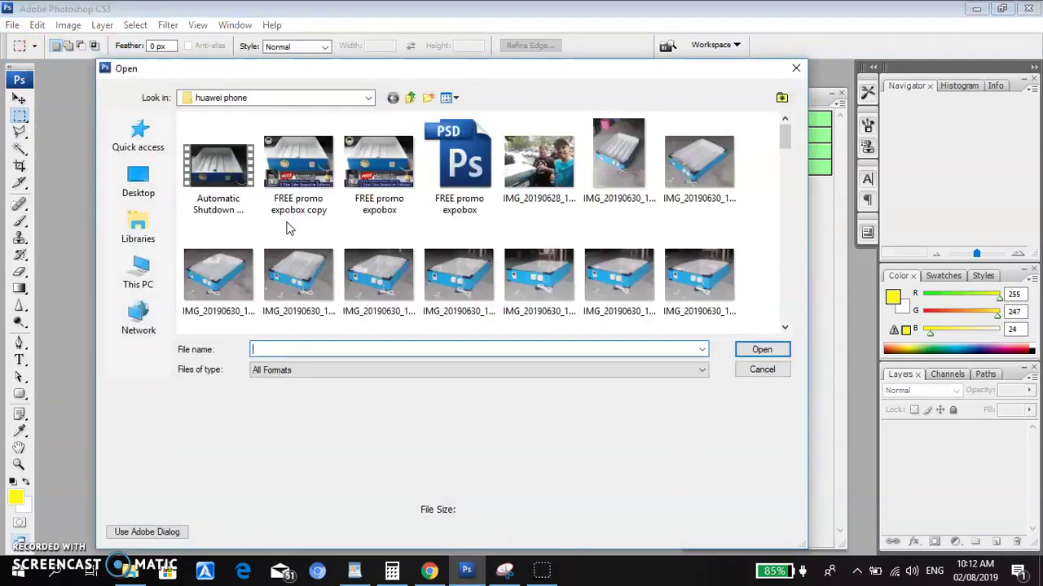
pyautogui.click(295, 252)
pyautogui.scroll(-3, 293, 251)
pyautogui.scroll(-5, 289, 249)
pyautogui.scroll(-5, 285, 247)
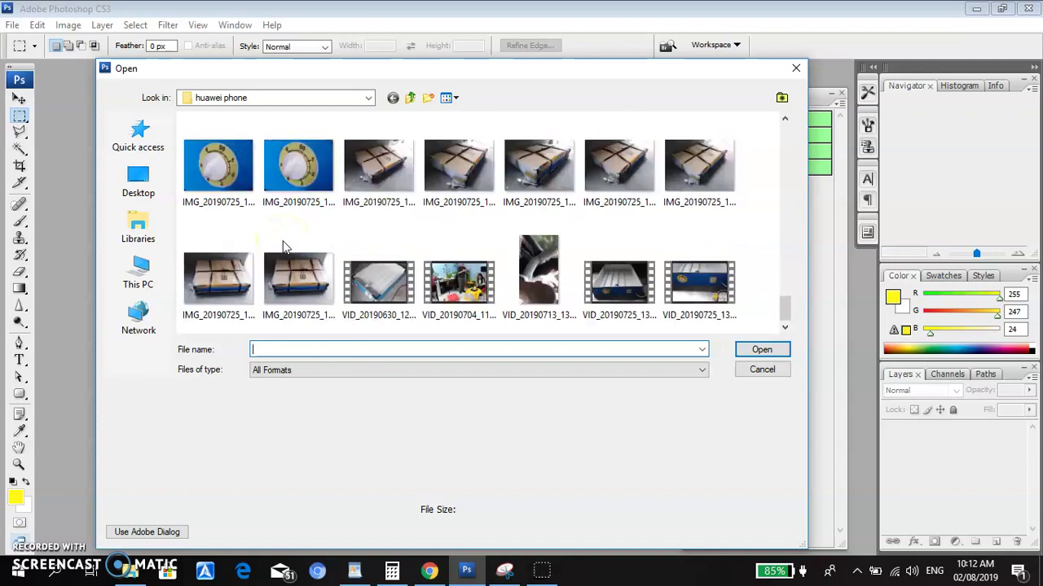
pyautogui.scroll(1, 282, 245)
pyautogui.click(285, 273)
pyautogui.click(761, 357)
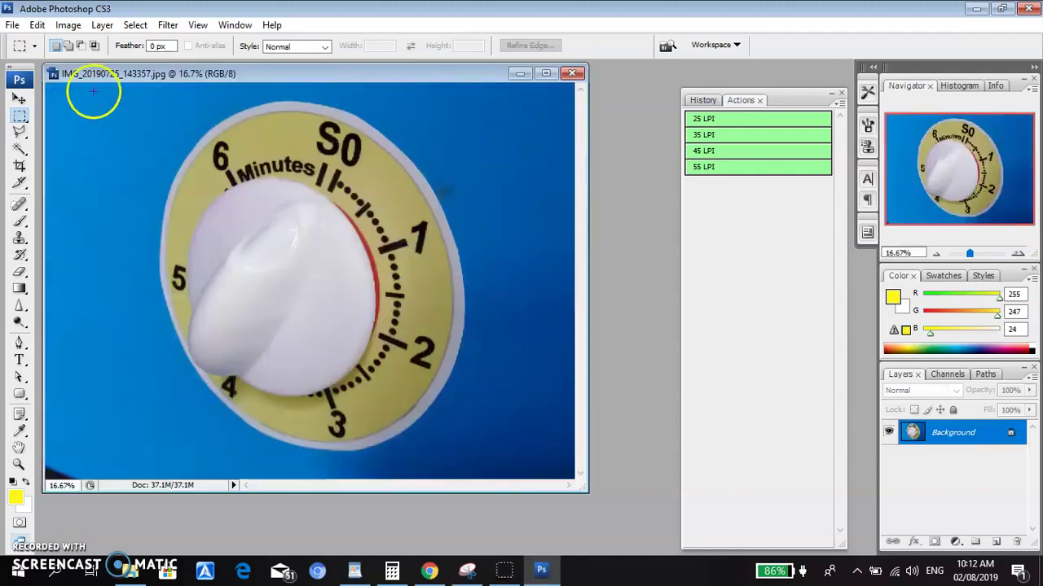
# Step: Resize the image to 5 inches wide at 300 pixels/inch in Image Size
pyautogui.click(69, 25)
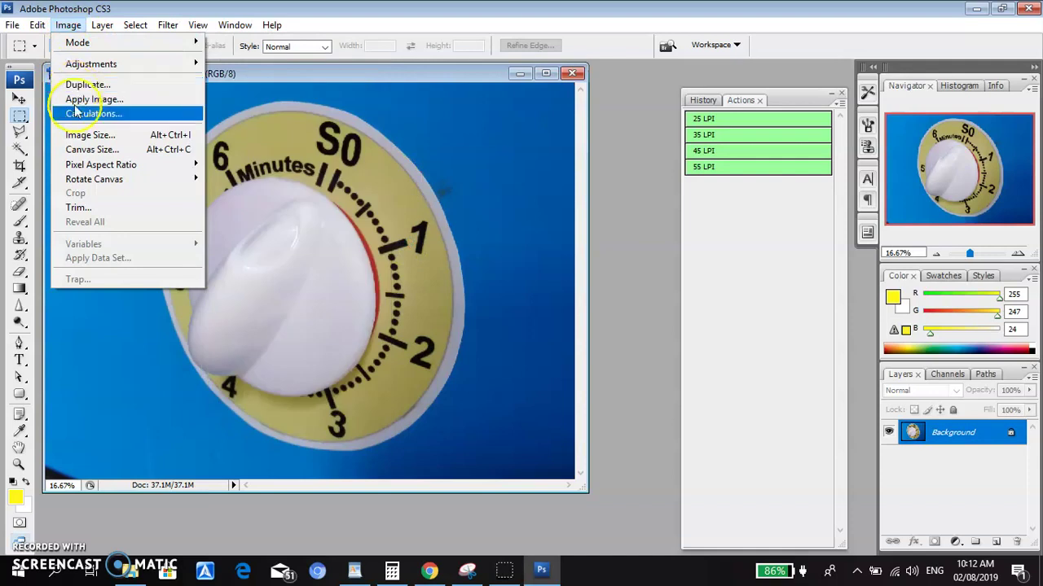
pyautogui.click(81, 135)
pyautogui.click(521, 225)
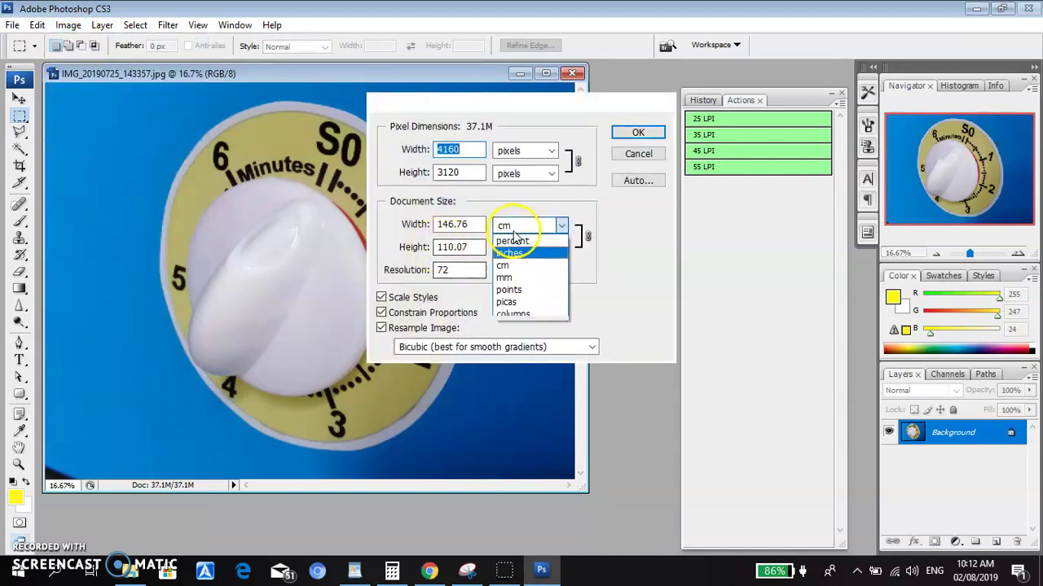
pyautogui.click(511, 253)
pyautogui.moveTo(471, 225); pyautogui.dragTo(412, 229)
pyautogui.write('5')
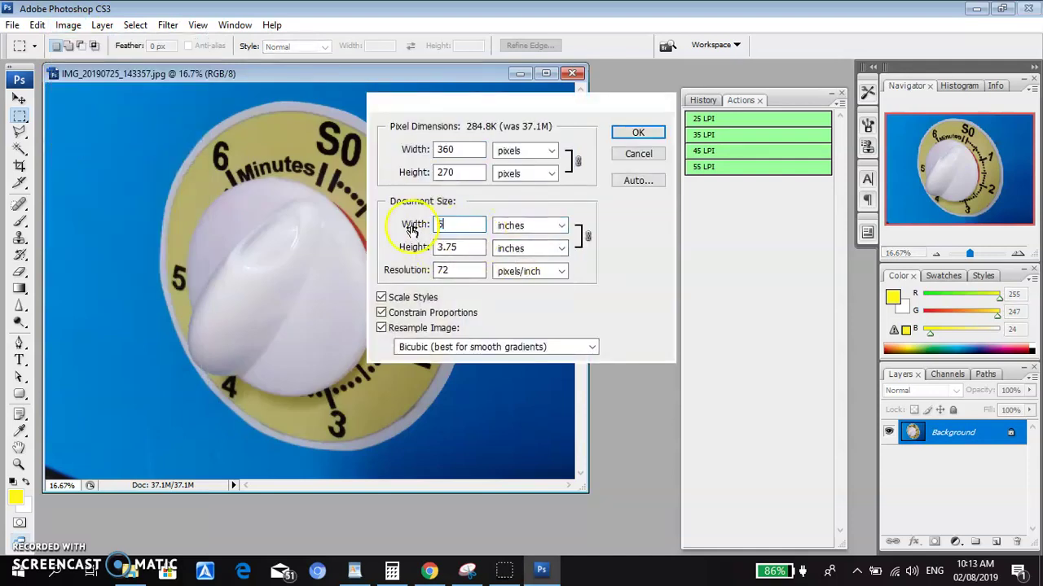
pyautogui.moveTo(481, 271); pyautogui.dragTo(411, 273)
pyautogui.write('30')
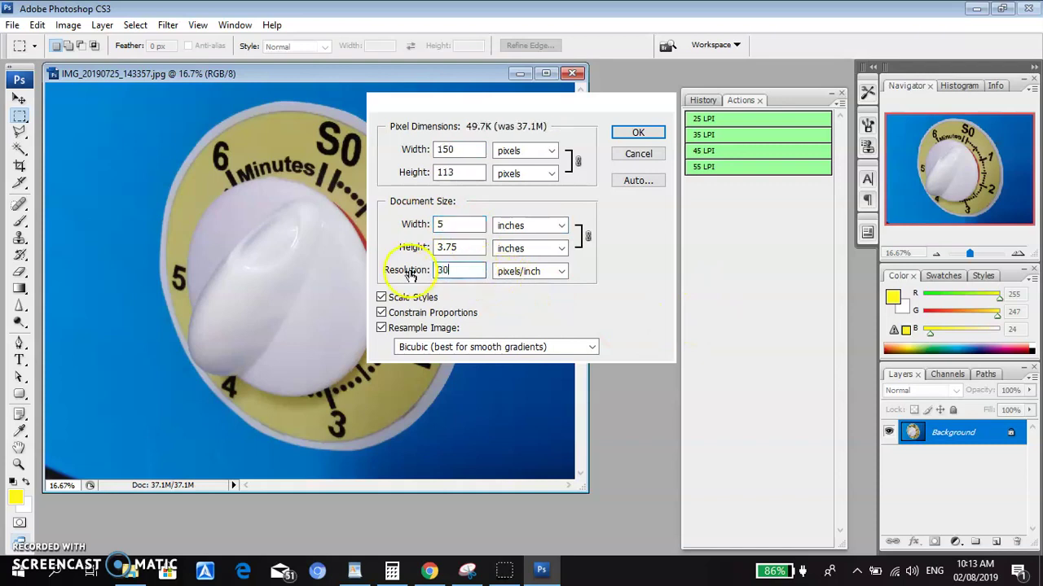
pyautogui.click(631, 132)
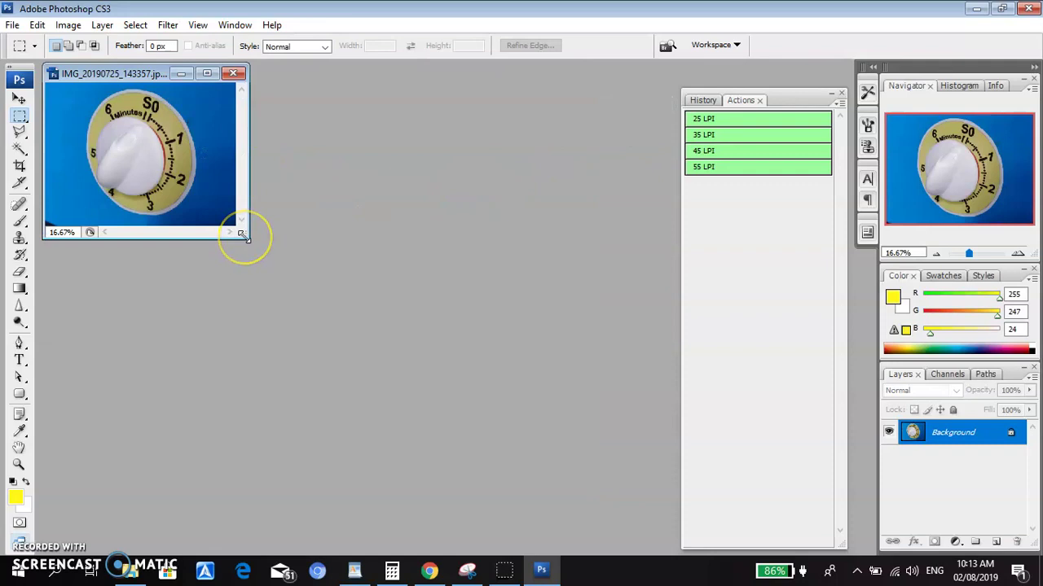
# Step: Zoom in on the resized photo and confirm it stays in RGB colour mode
pyautogui.hotkey('ctrl', '+')
pyautogui.hotkey('ctrl', '+')
pyautogui.hotkey('ctrl', '+')
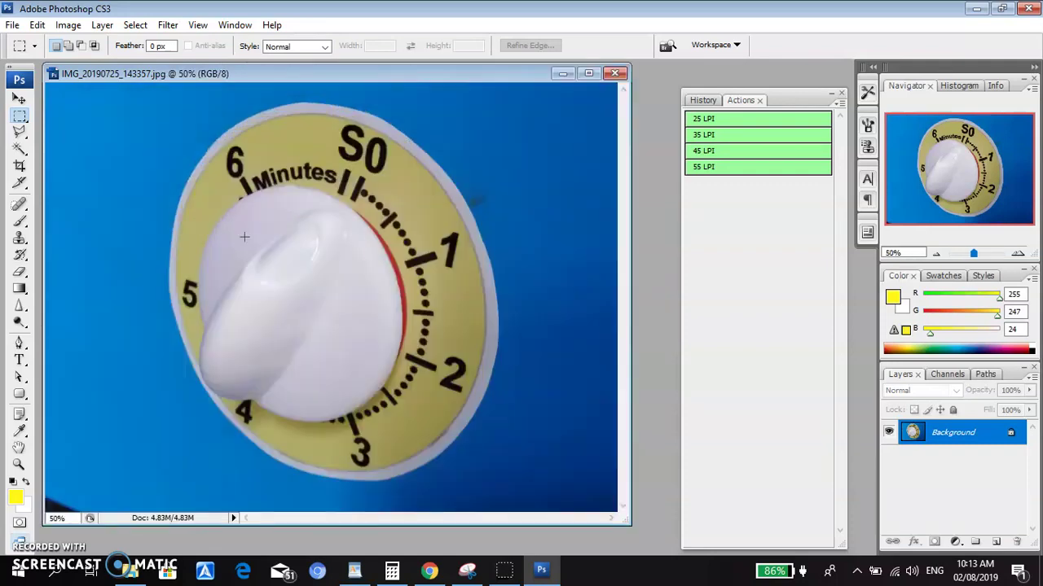
pyautogui.click(68, 25)
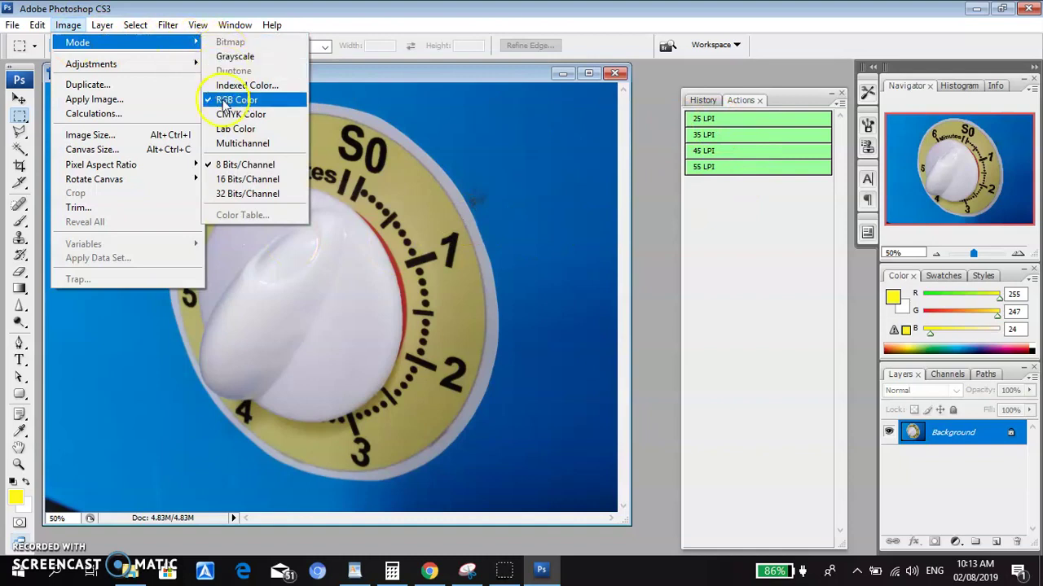
pyautogui.click(224, 101)
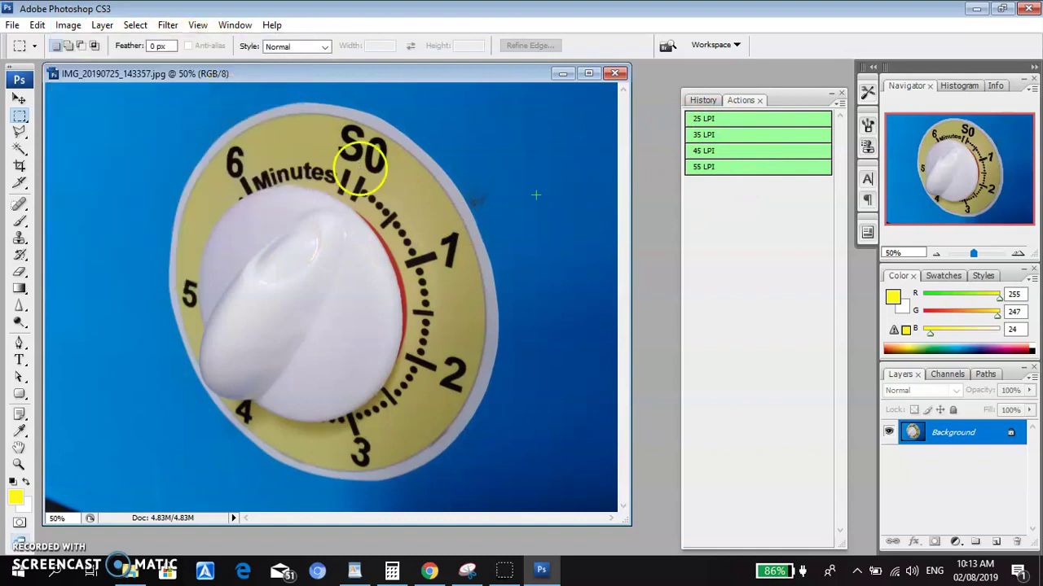
# Step: Run the 45 LPI action, continuing past both missing-layer alerts and stopping at the Done message
pyautogui.click(724, 150)
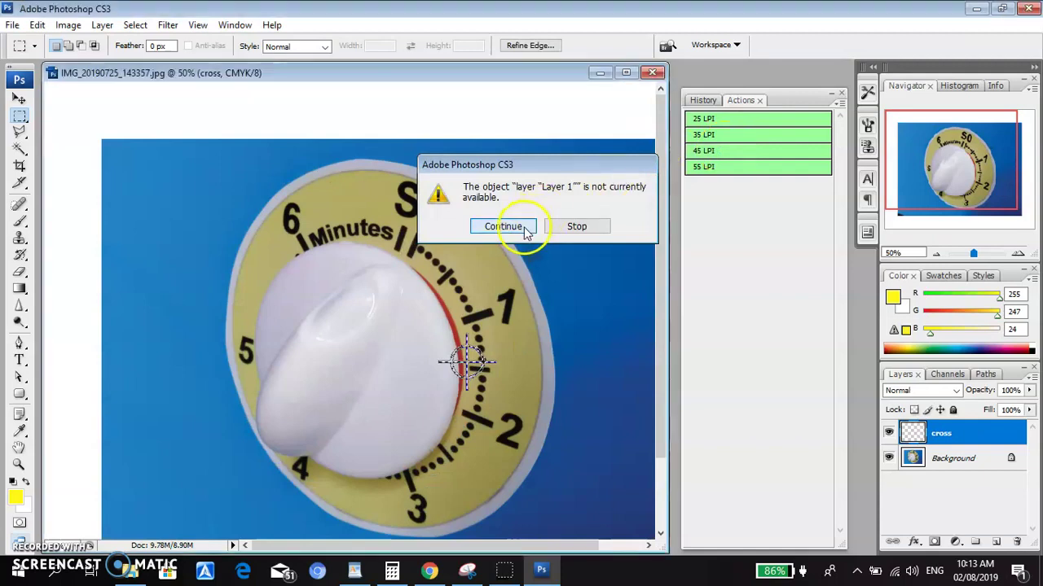
pyautogui.click(524, 227)
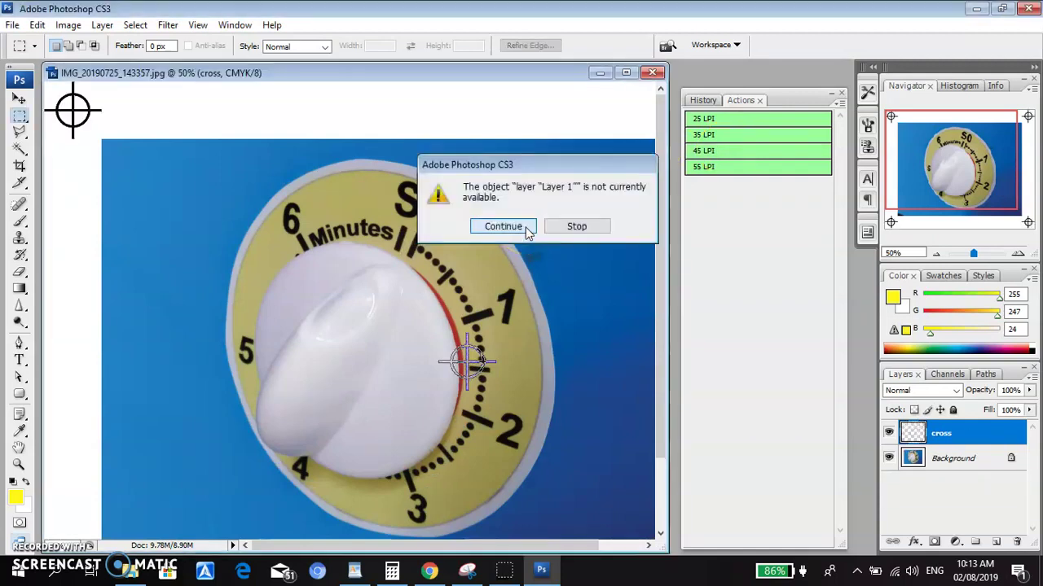
pyautogui.click(524, 226)
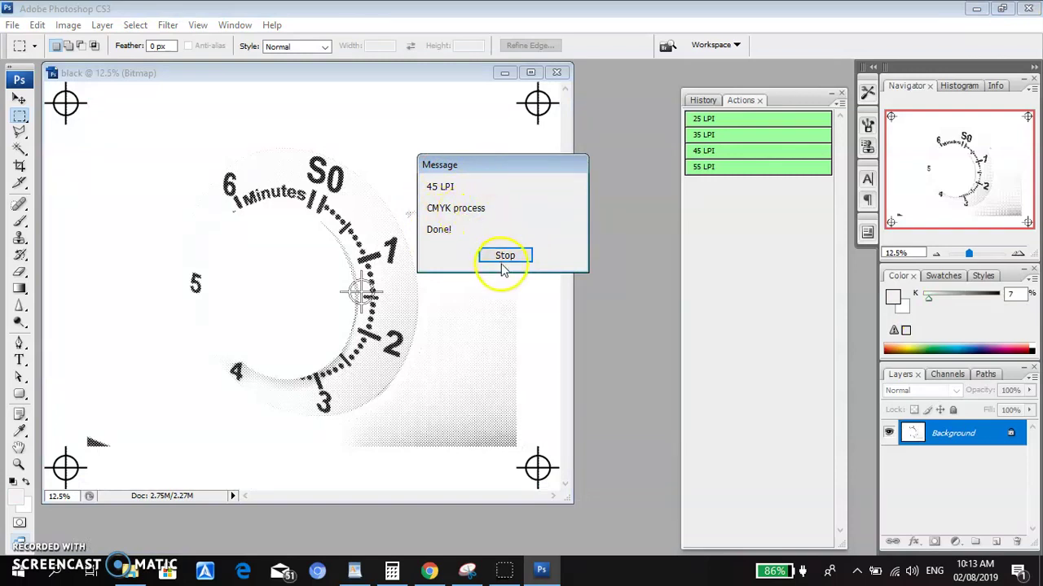
pyautogui.click(500, 256)
# Step: Zoom in on the black plate's halftone around the 2, then zoom out and move its window aside
pyautogui.click(18, 464)
pyautogui.moveTo(349, 302); pyautogui.dragTo(462, 407)
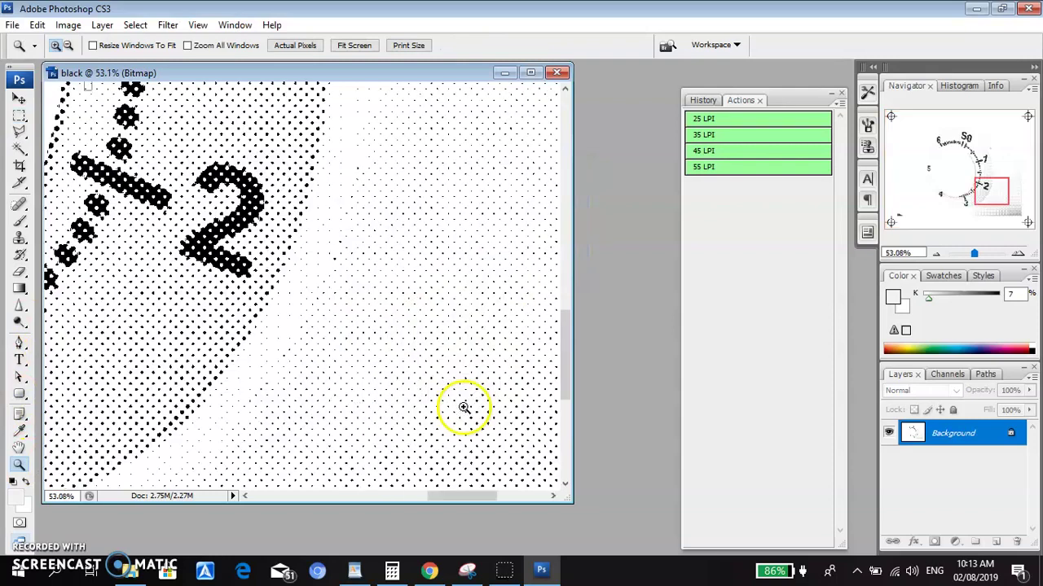
pyautogui.keyDown('alt'); pyautogui.click(249, 264); pyautogui.keyUp('alt')
pyautogui.keyDown('alt'); pyautogui.click(277, 273); pyautogui.keyUp('alt')
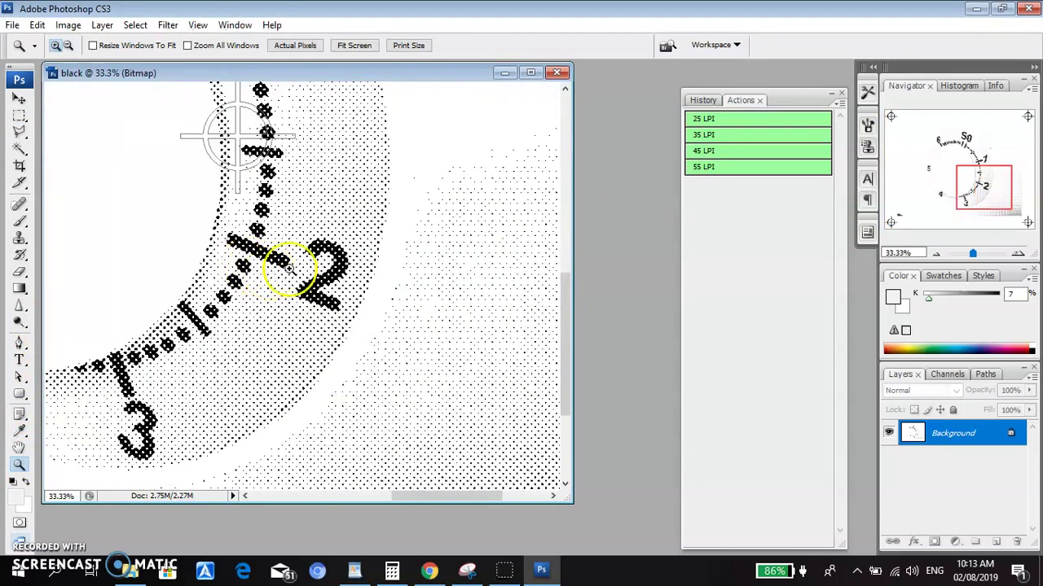
pyautogui.moveTo(163, 79); pyautogui.dragTo(359, 154)
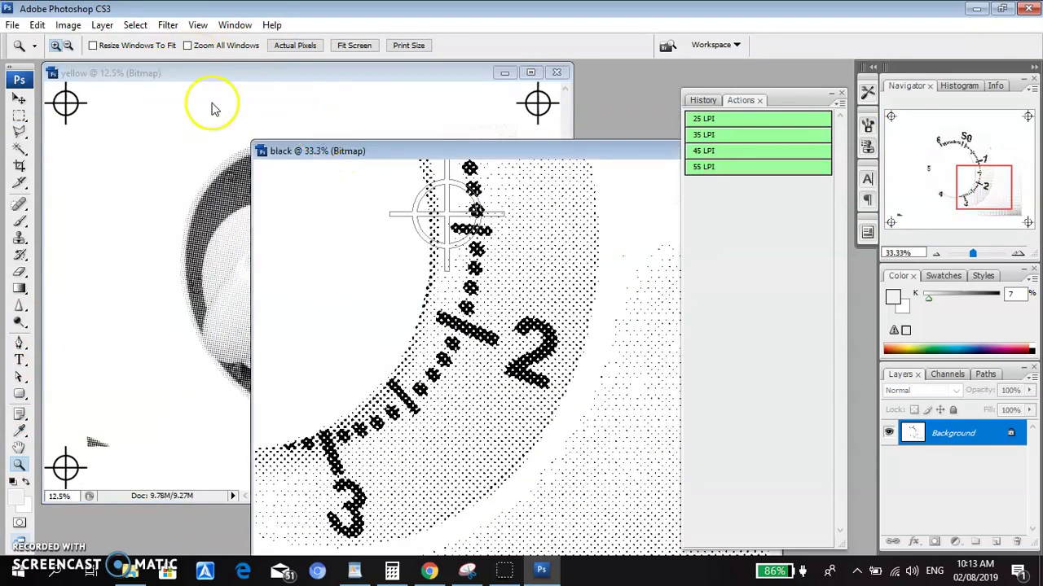
# Step: Inspect the yellow plate's dial ring close up, then zoom out and move its window aside
pyautogui.click(233, 82)
pyautogui.moveTo(236, 219); pyautogui.dragTo(459, 403)
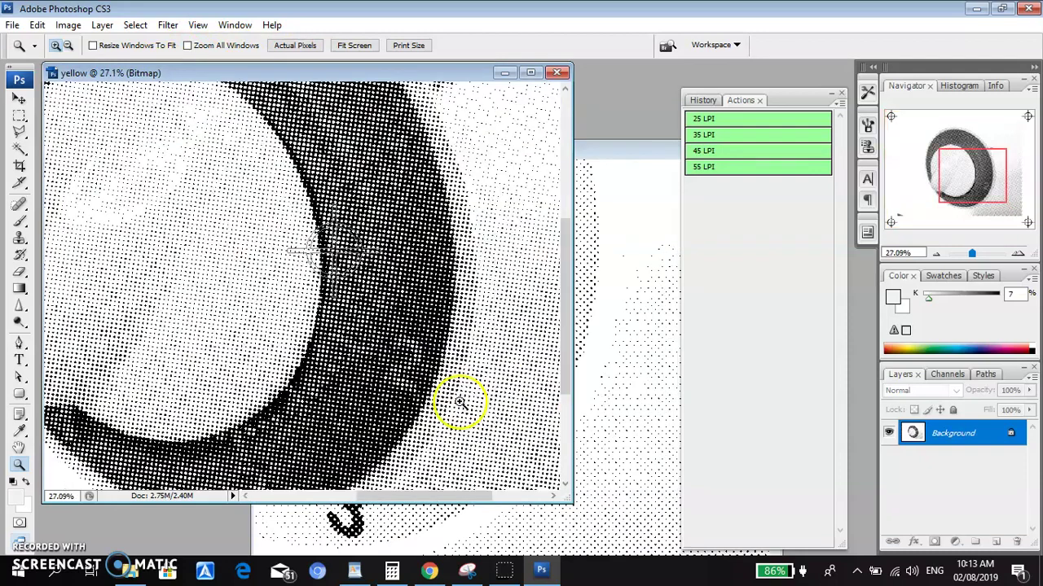
pyautogui.keyDown('alt'); pyautogui.click(246, 295); pyautogui.keyUp('alt')
pyautogui.keyDown('alt'); pyautogui.click(246, 295); pyautogui.keyUp('alt')
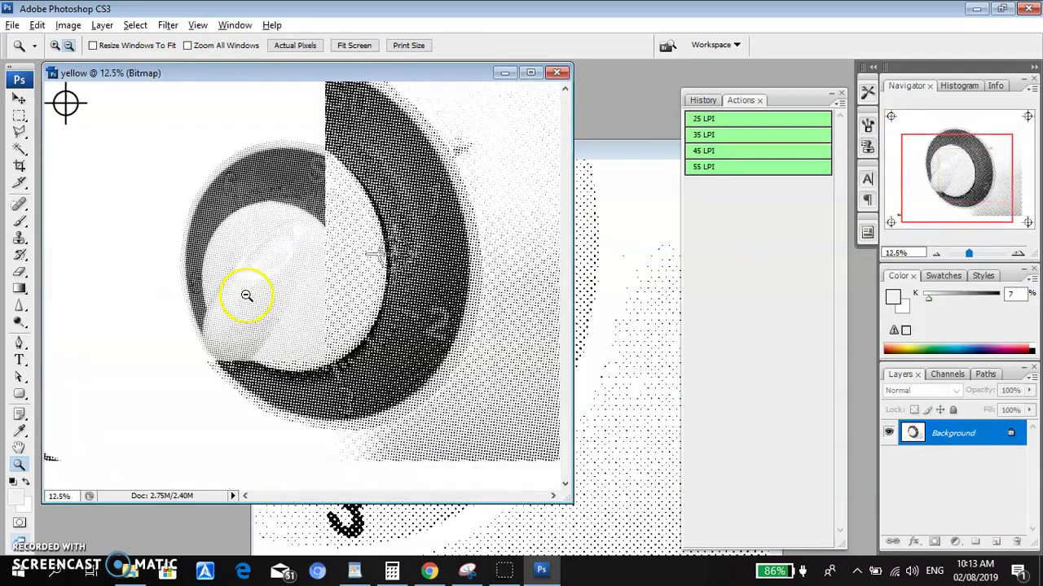
pyautogui.moveTo(263, 74); pyautogui.dragTo(403, 228)
# Step: Zoom in on the magenta plate's dial, then bring the Cyan plate forward and zoom in on it
pyautogui.click(233, 82)
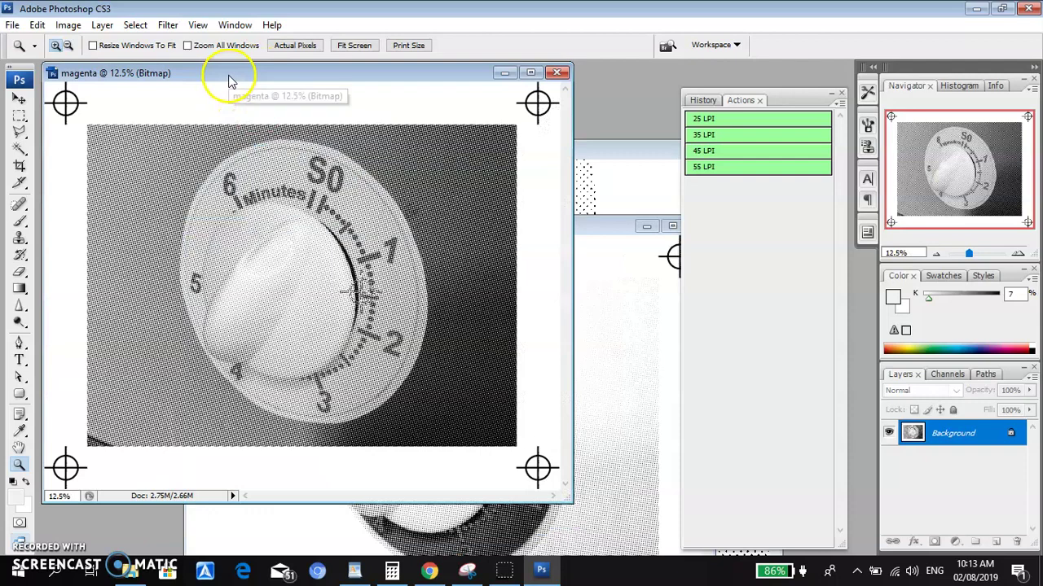
pyautogui.click(283, 268)
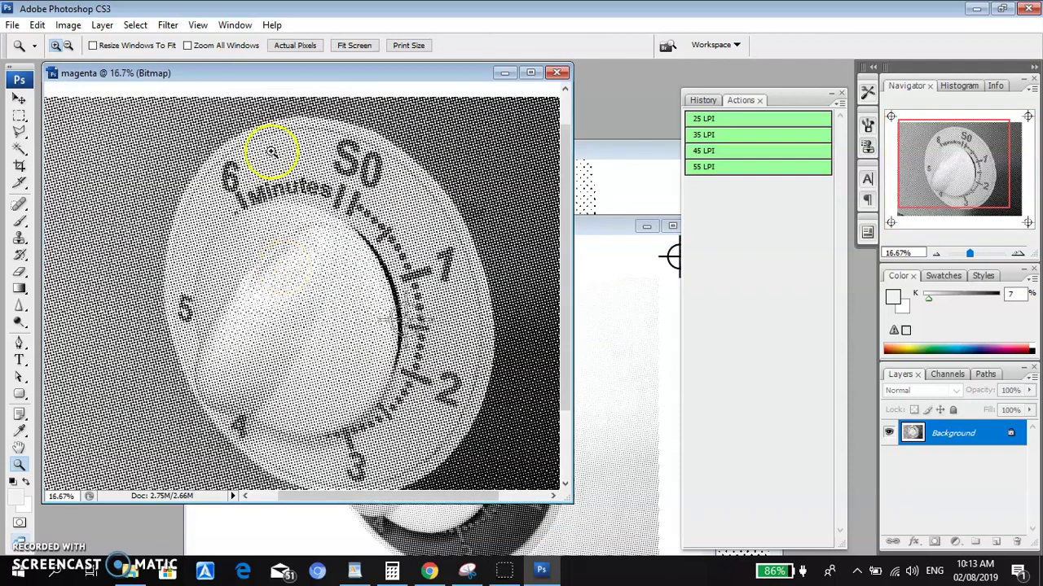
pyautogui.hotkey('ctrl', 'Tab')
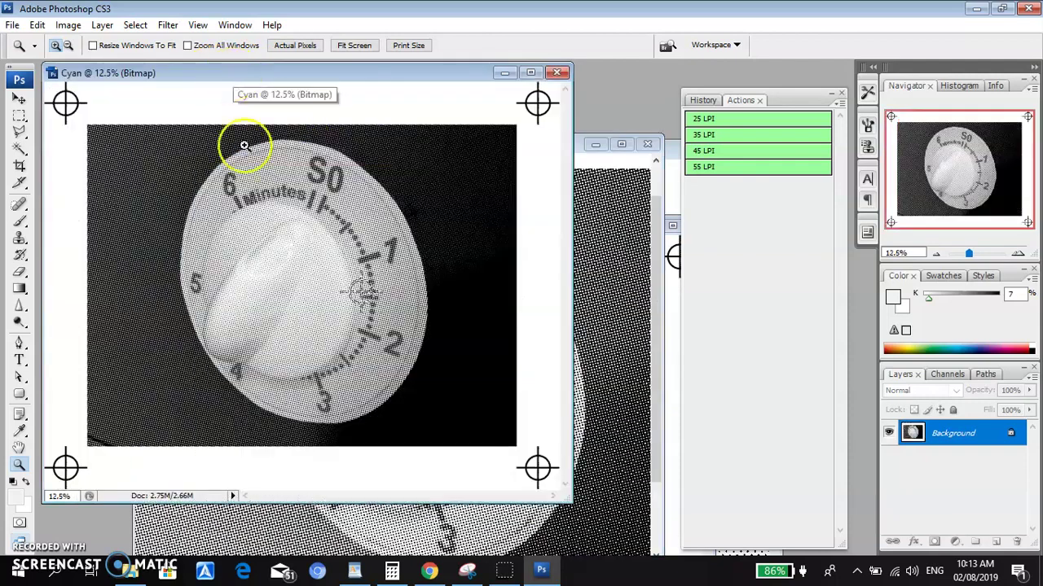
pyautogui.click(283, 271)
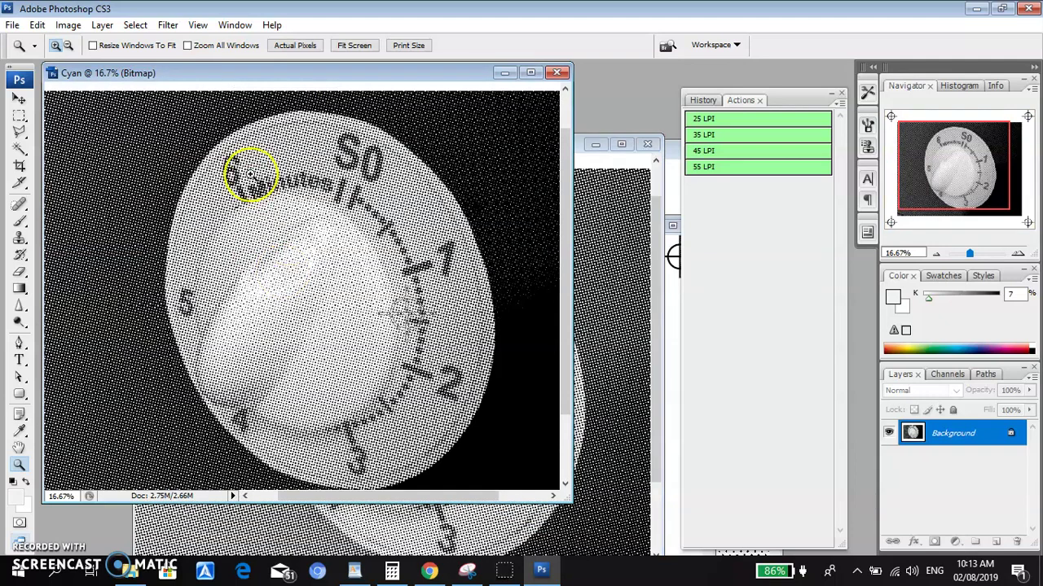
pyautogui.click(19, 98)
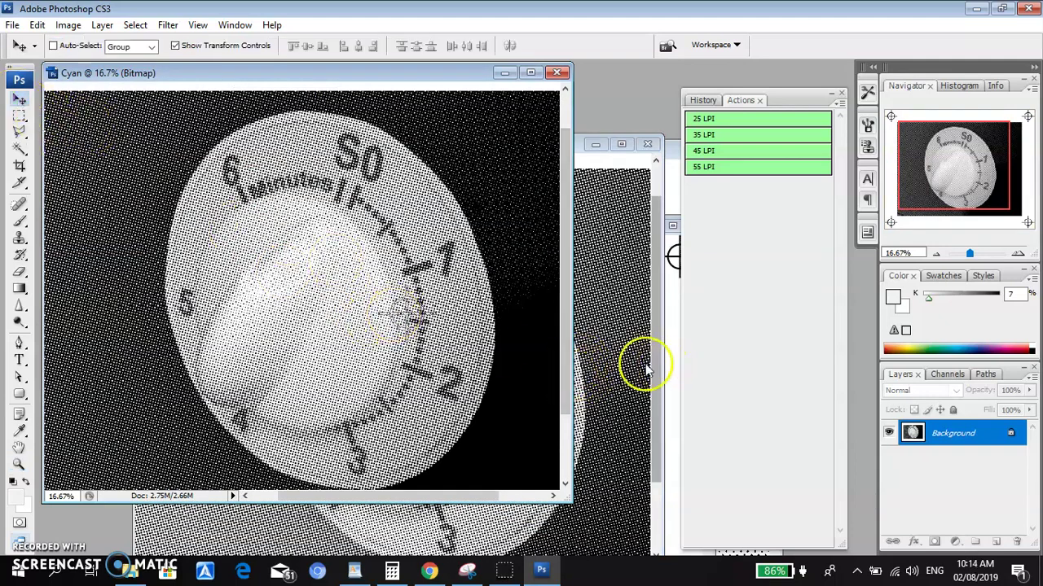
# Step: Cycle through the plates to bring the black plate to the front, shift it left, and zoom out to 25%
pyautogui.click(582, 215)
pyautogui.click(412, 121)
pyautogui.click(646, 240)
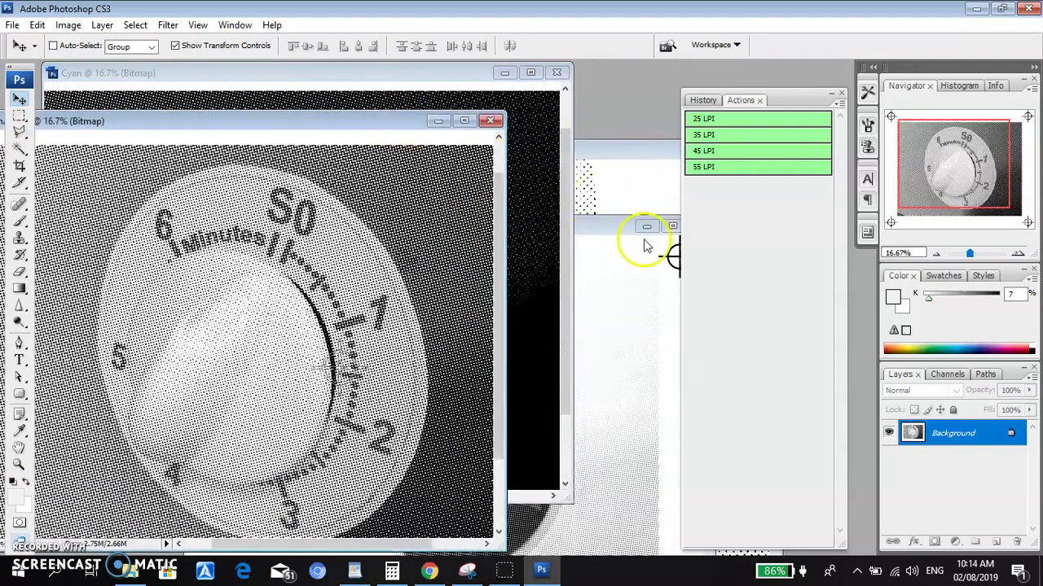
pyautogui.click(607, 236)
pyautogui.click(414, 122)
pyautogui.click(610, 154)
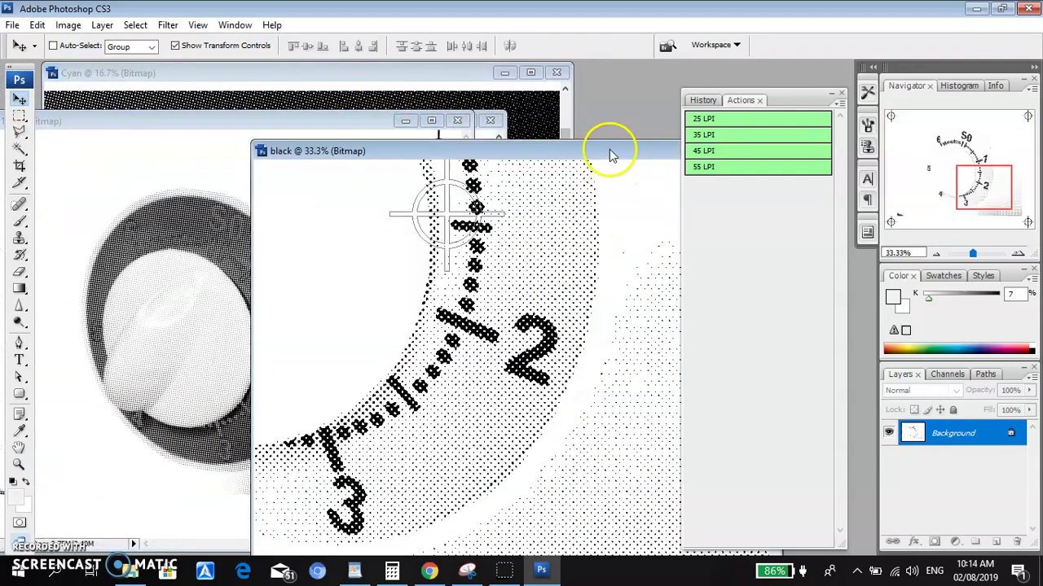
pyautogui.moveTo(610, 154); pyautogui.dragTo(477, 153)
pyautogui.press('z')
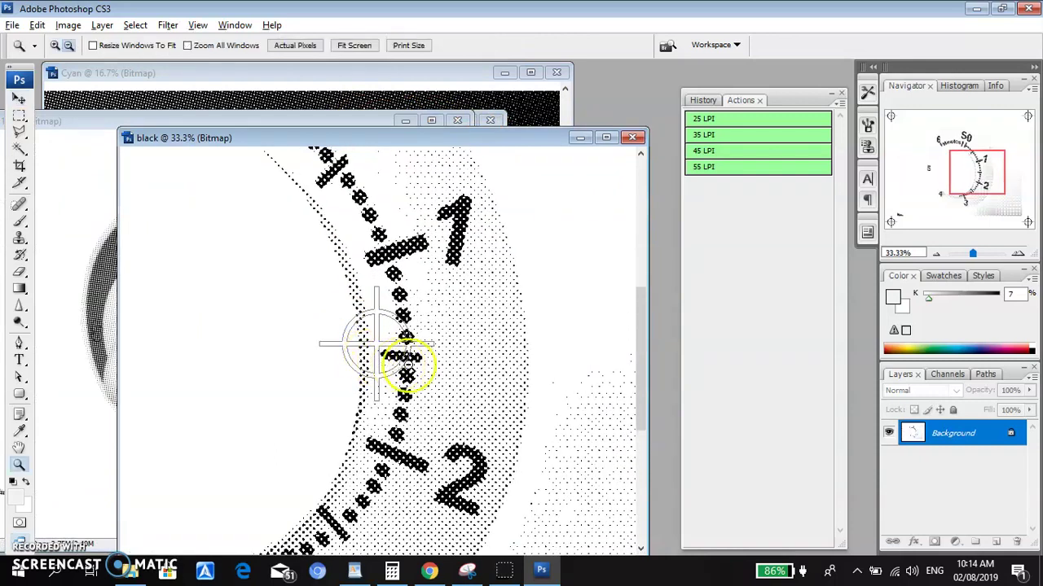
pyautogui.hotkey('ctrl', '-')
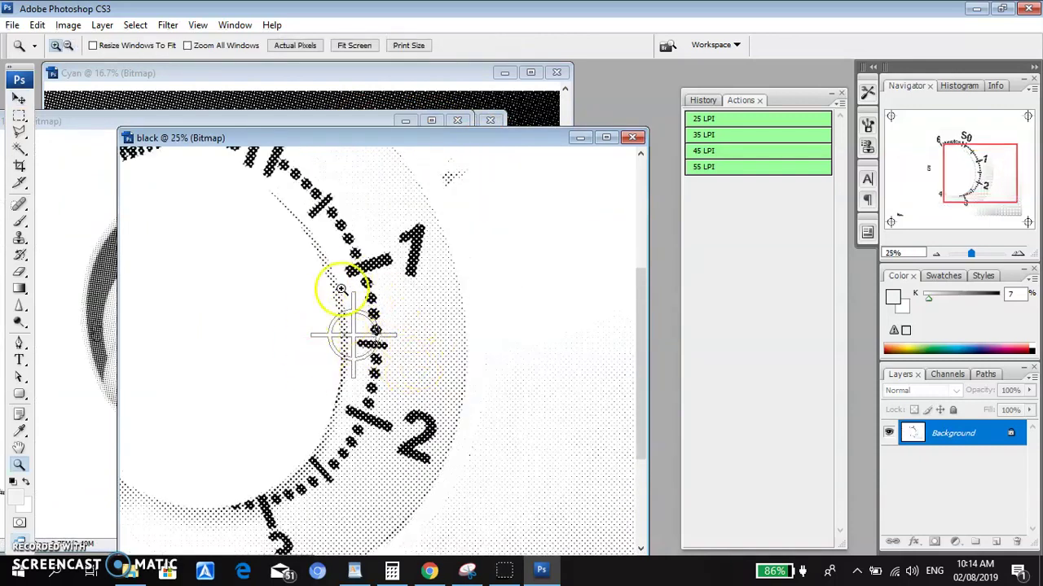
pyautogui.click(19, 100)
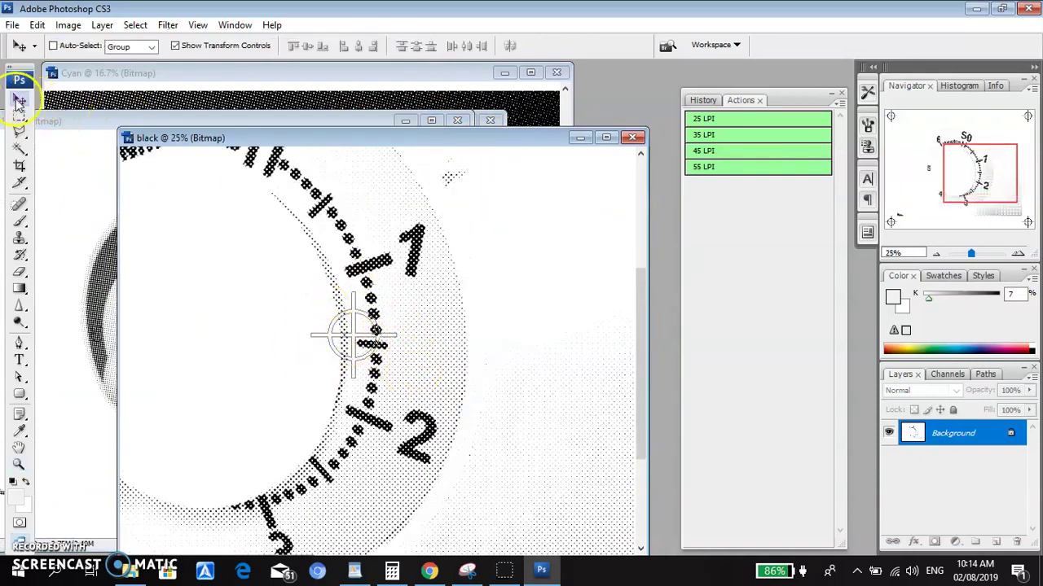
# Step: Delete the black plate's Work Path and zoom out to show the whole plate with registration marks
pyautogui.click(982, 374)
pyautogui.click(927, 395)
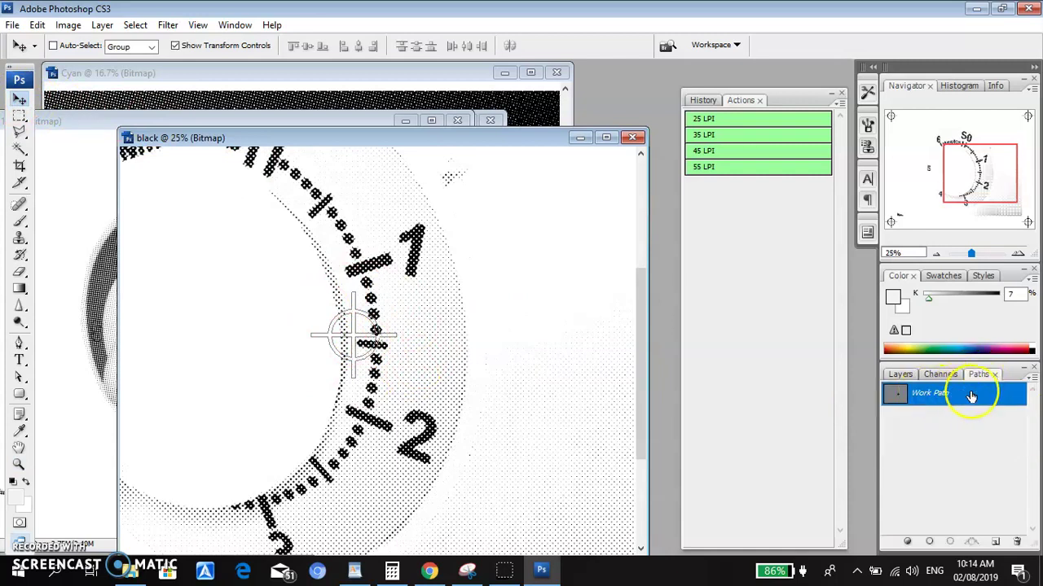
pyautogui.moveTo(976, 397); pyautogui.dragTo(1018, 540)
pyautogui.press('z')
pyautogui.keyDown('alt'); pyautogui.click(358, 340); pyautogui.keyUp('alt')
pyautogui.keyDown('alt'); pyautogui.click(313, 348); pyautogui.keyUp('alt')
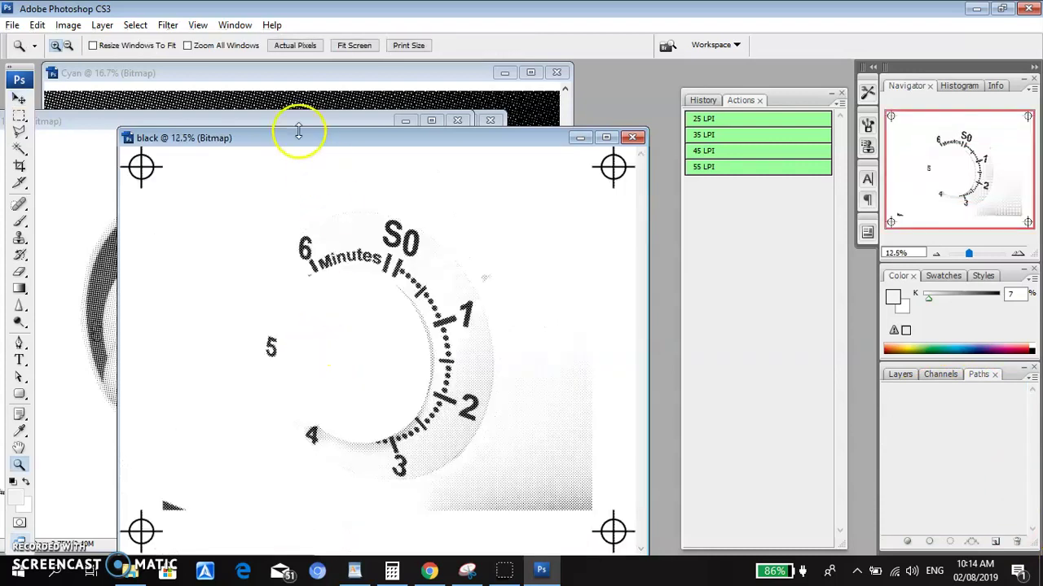
# Step: Delete the Work Path from the yellow, magenta and Cyan plates, zooming in on their dials along the way
pyautogui.moveTo(298, 122); pyautogui.dragTo(407, 145)
pyautogui.moveTo(305, 302); pyautogui.dragTo(474, 411)
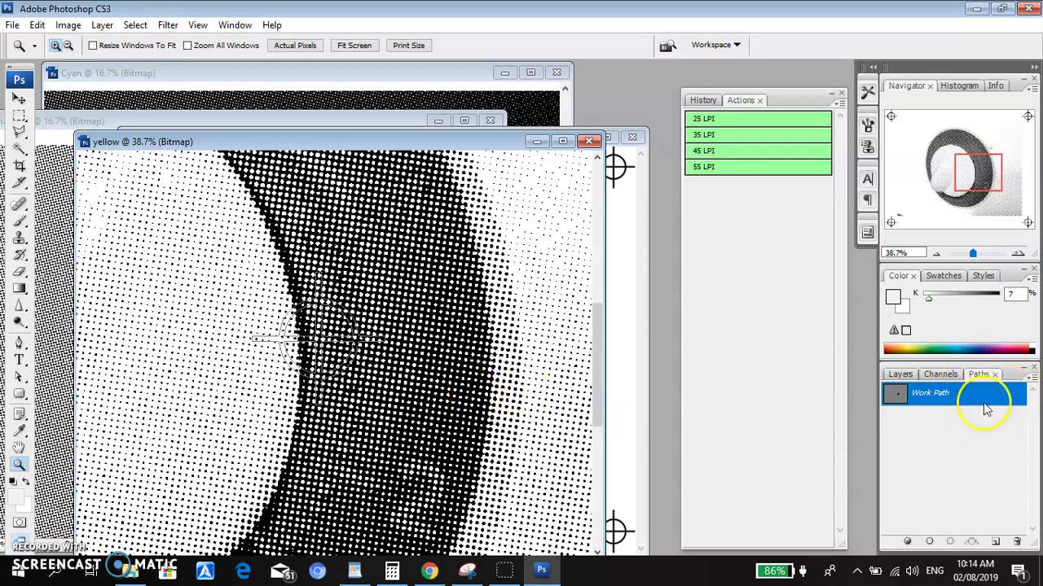
pyautogui.moveTo(983, 402); pyautogui.dragTo(1016, 541)
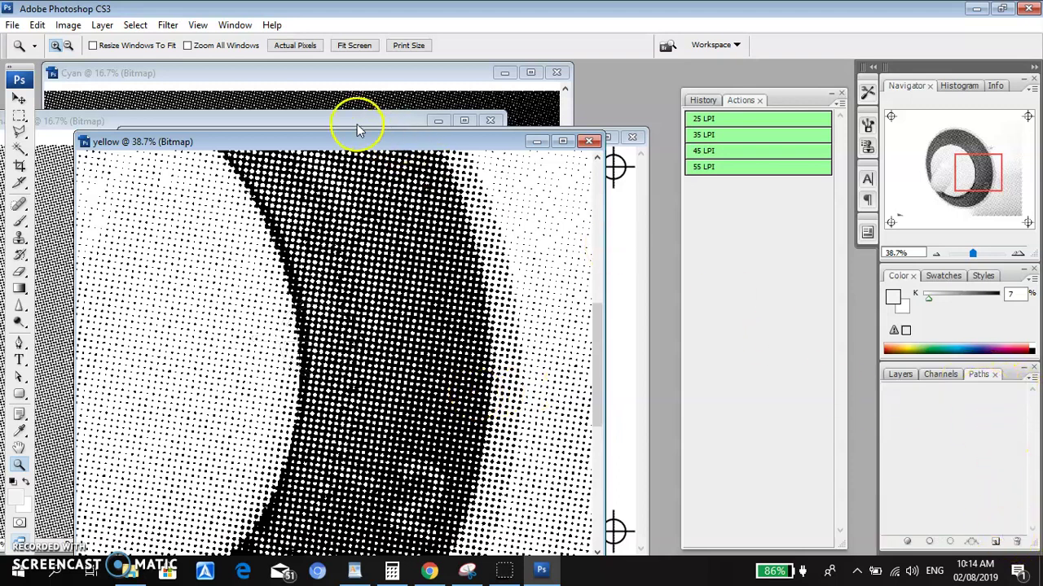
pyautogui.click(358, 130)
pyautogui.moveTo(314, 313); pyautogui.dragTo(402, 432)
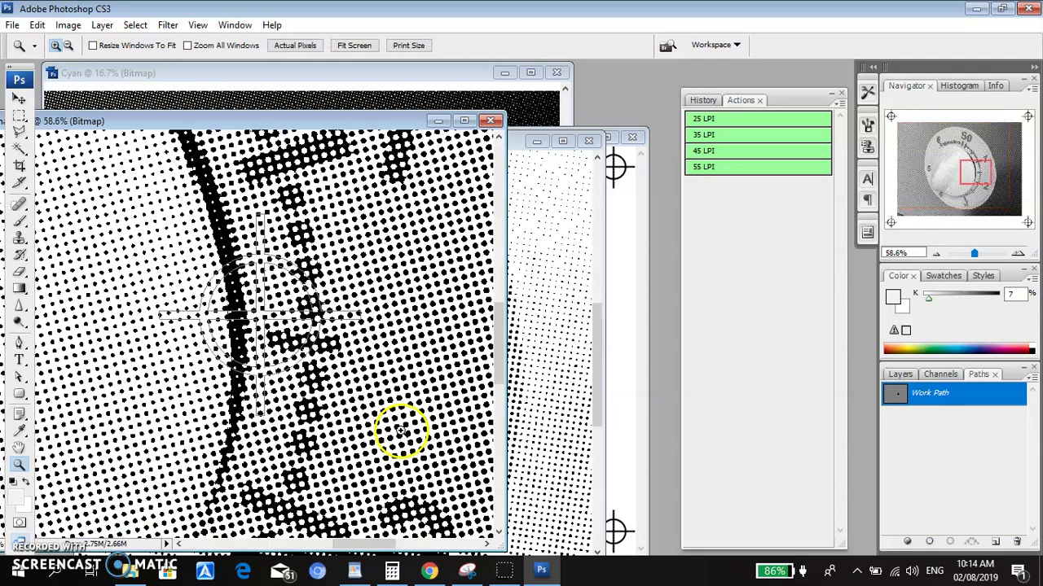
pyautogui.moveTo(996, 396); pyautogui.dragTo(1017, 540)
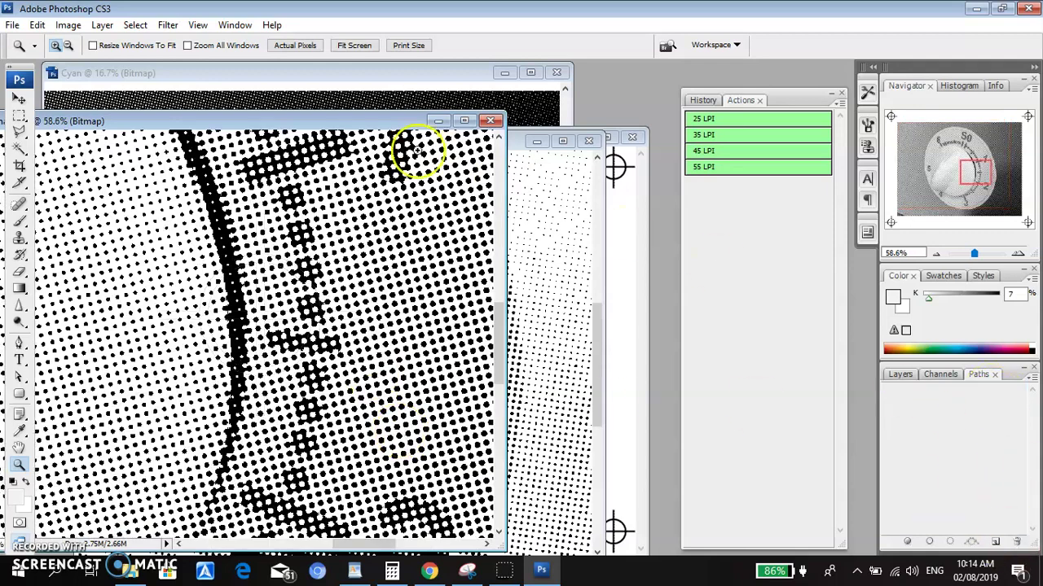
pyautogui.click(332, 76)
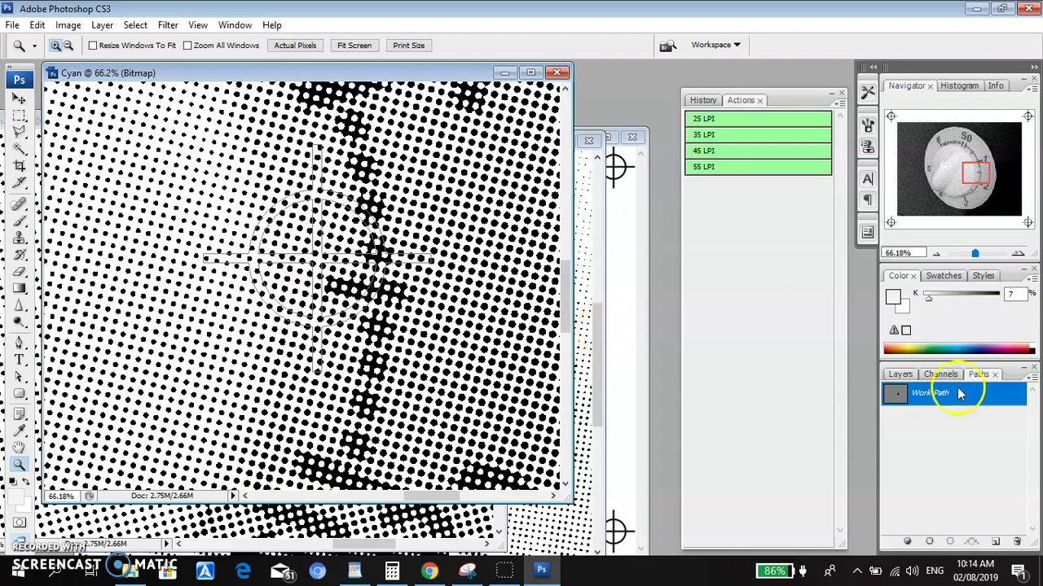
pyautogui.moveTo(1000, 396); pyautogui.dragTo(1016, 542)
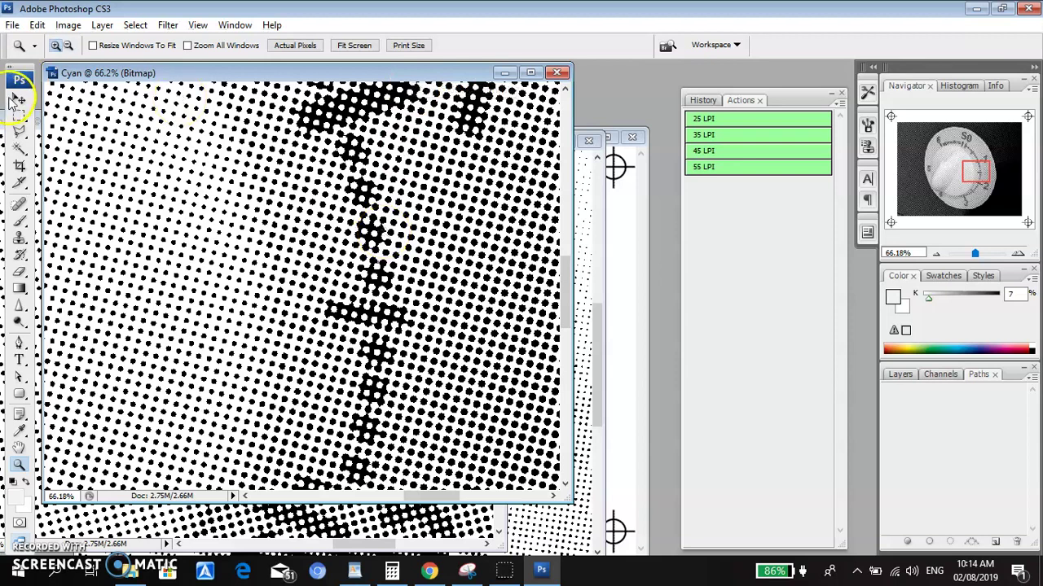
pyautogui.click(13, 100)
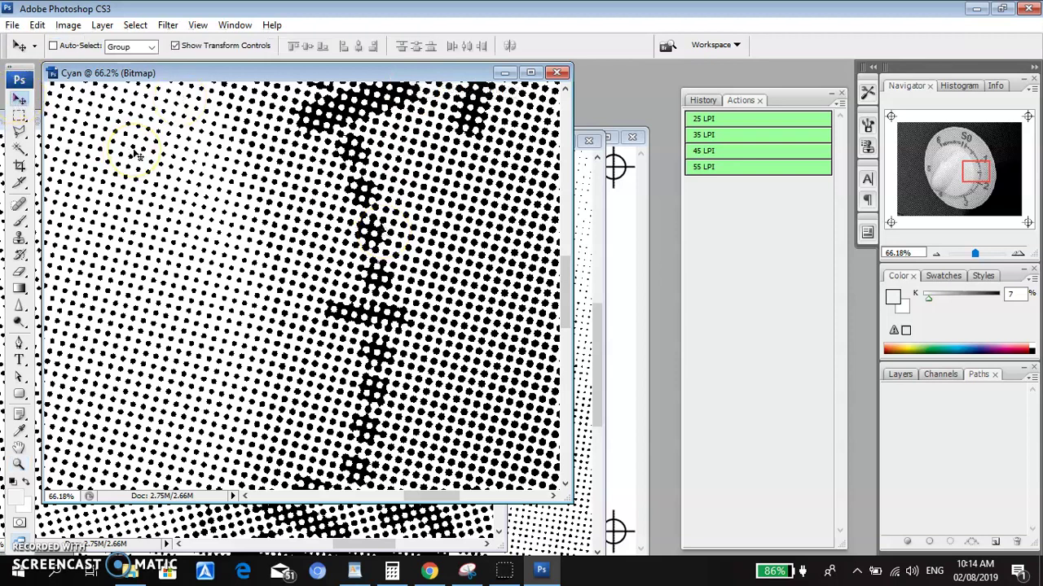
pyautogui.hotkey('ctrl', '-')
pyautogui.hotkey('ctrl', '-')
pyautogui.hotkey('ctrl', '-')
pyautogui.hotkey('ctrl', '-')
pyautogui.hotkey('ctrl', '-')
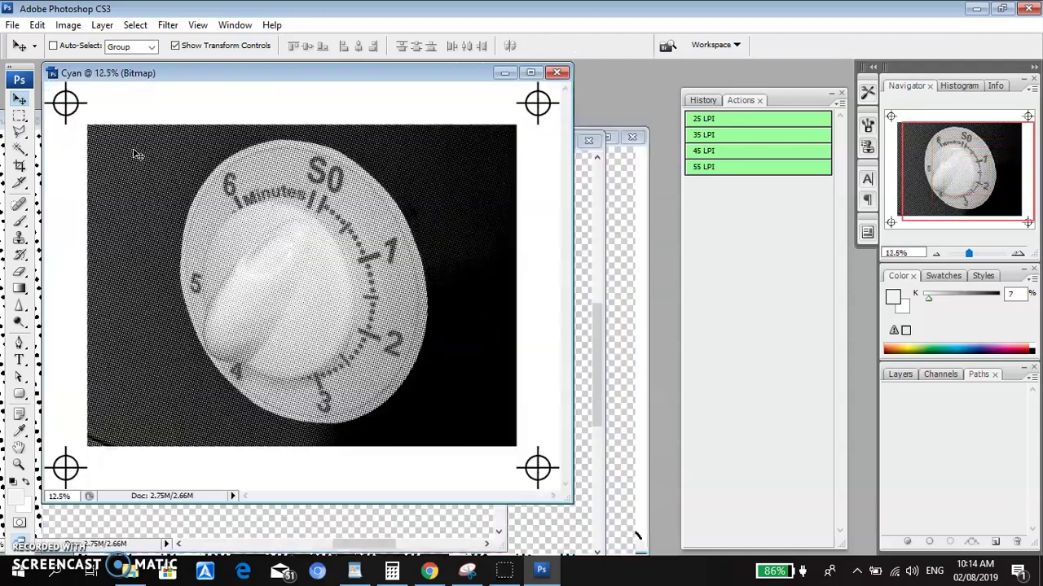
pyautogui.hotkey('ctrl', '-')
pyautogui.hotkey('ctrl', '+')
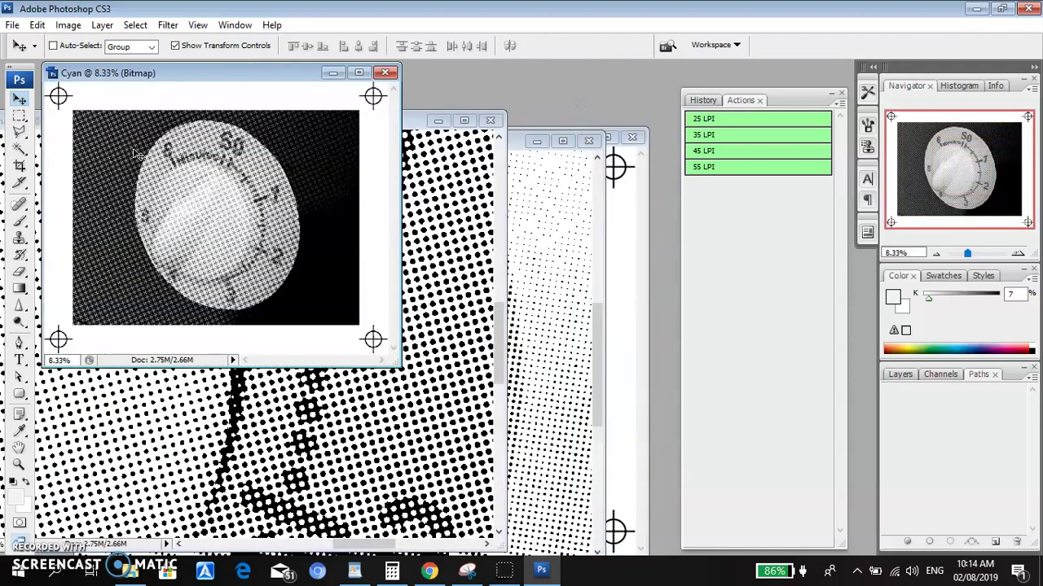